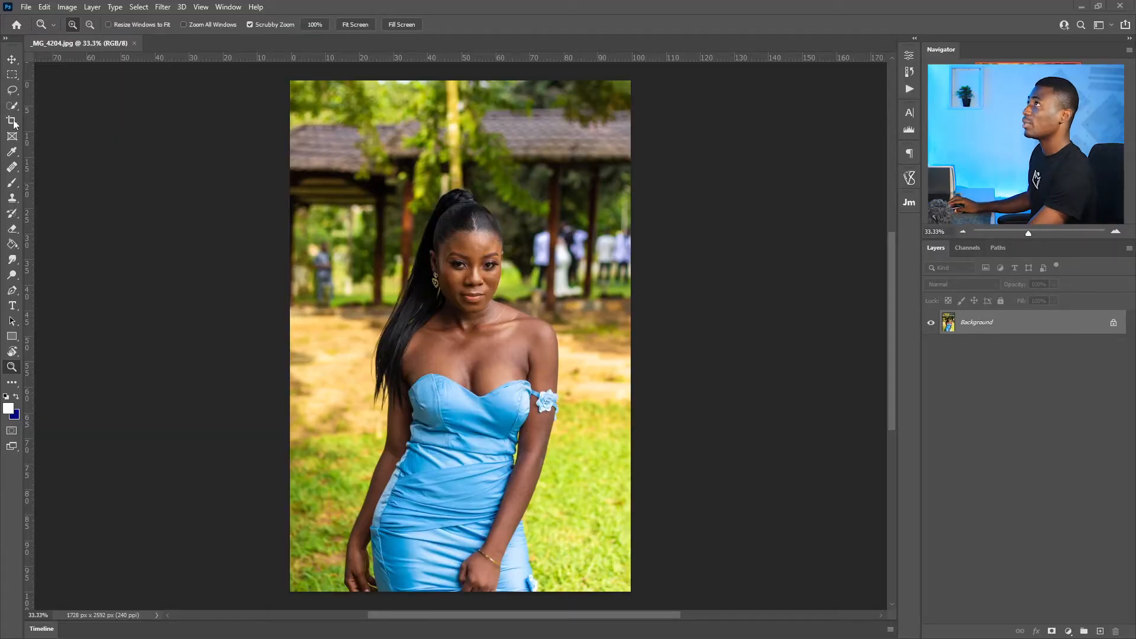
Start the Crop tool on the portrait and set its aspect ratio to 4:5 (8:10).
left_click(12, 121)
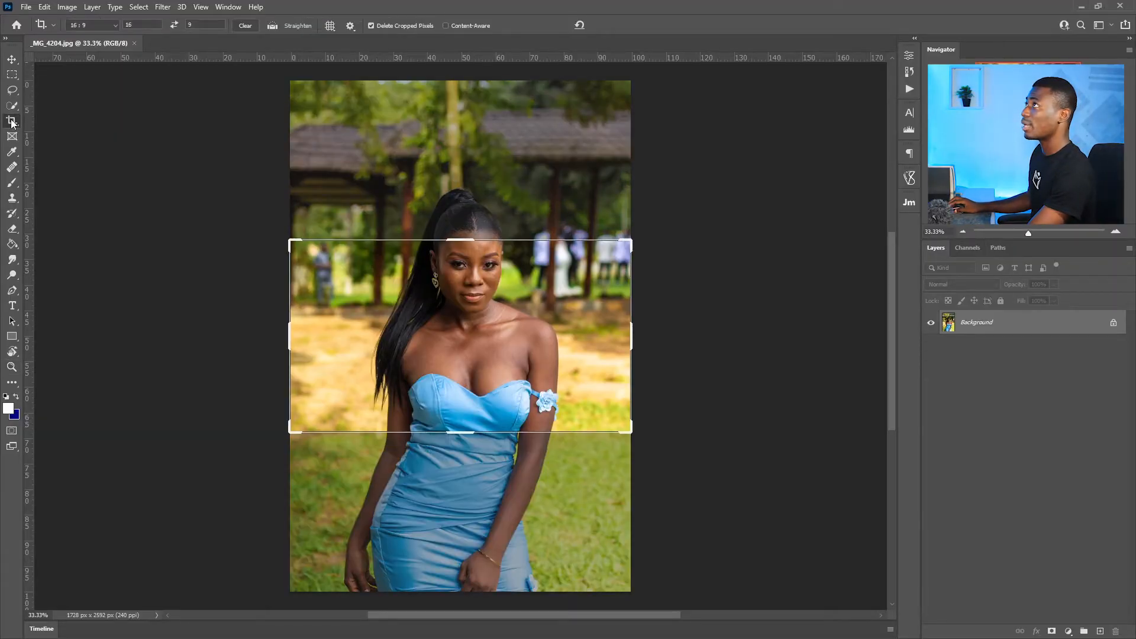
left_click(92, 27)
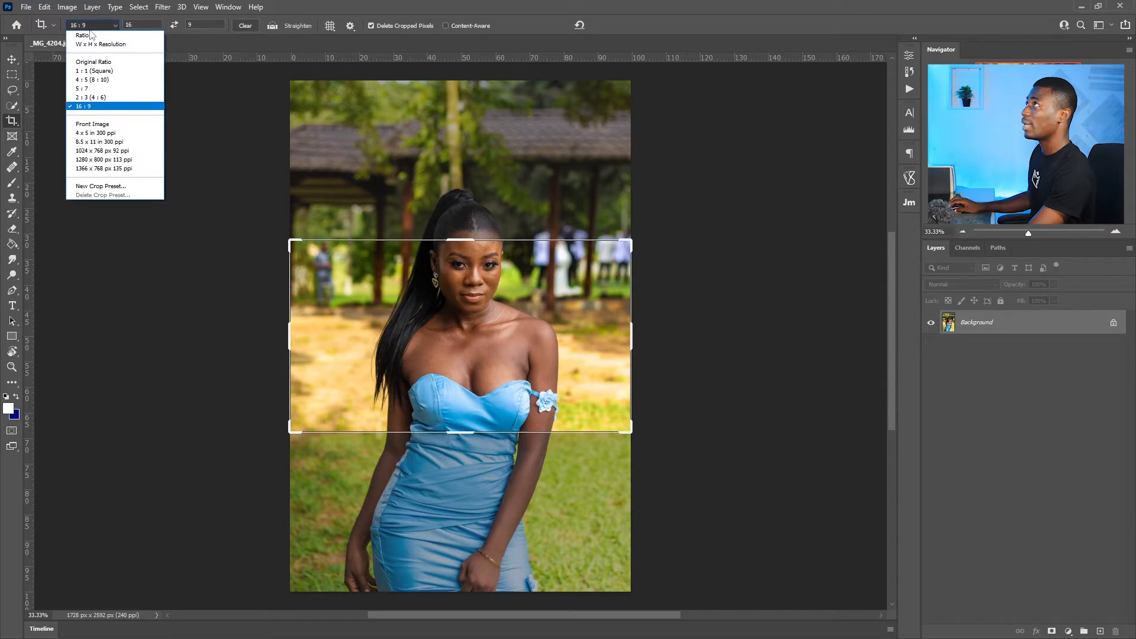
left_click(86, 35)
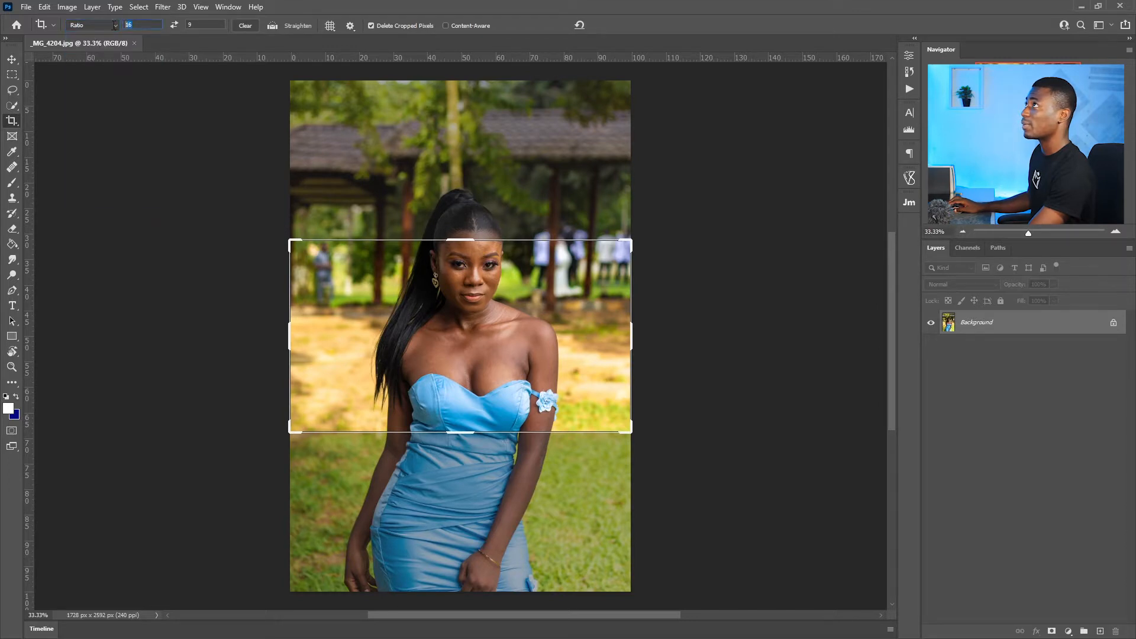
type("4")
key("Tab")
type("5")
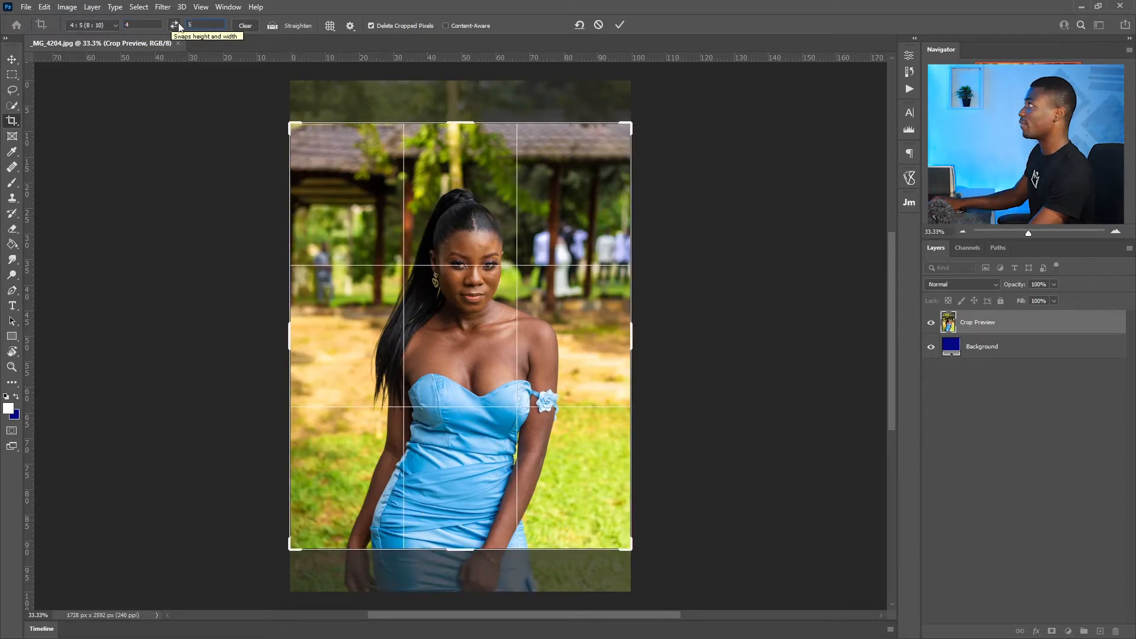
left_click(94, 25)
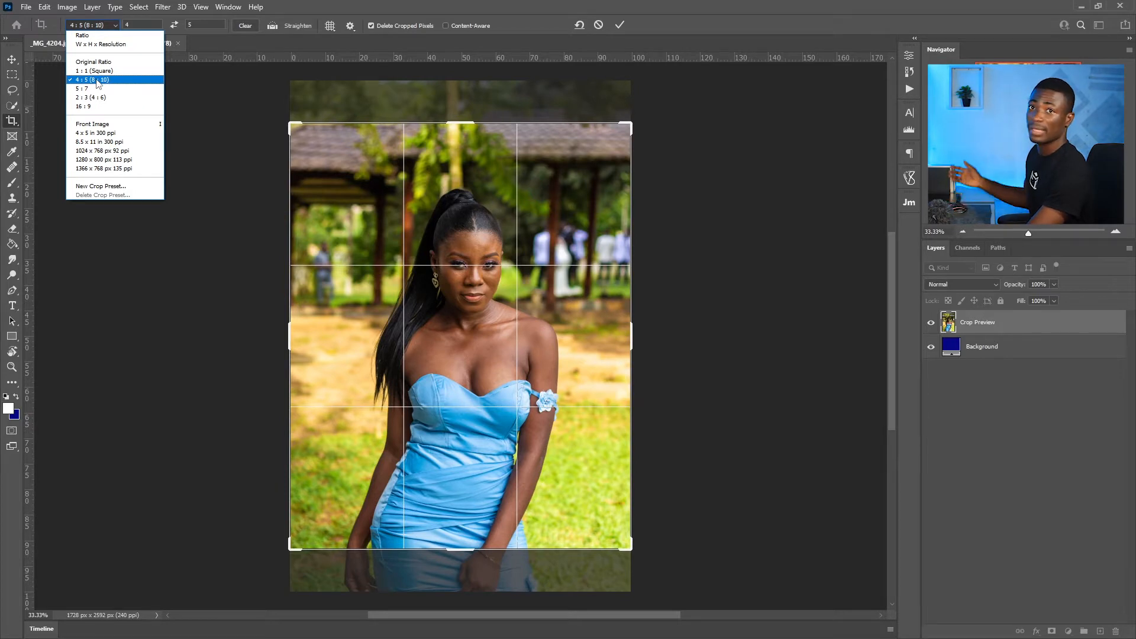
left_click(98, 81)
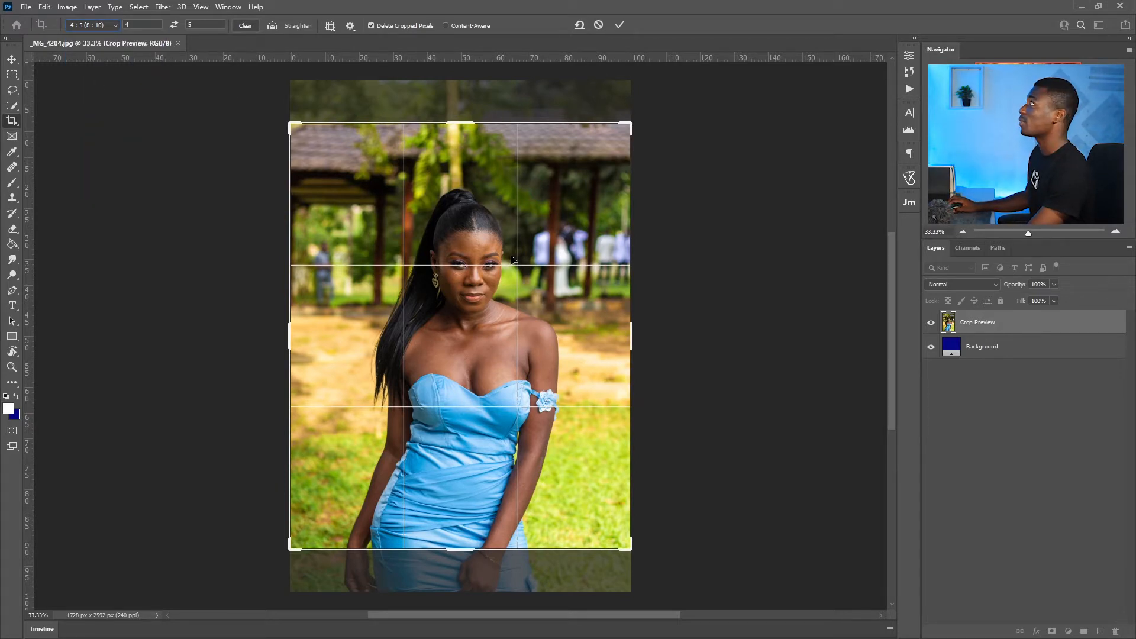
Position the full-width crop frame from above the woman's head down to her hands and apply the crop.
left_click_drag(491, 299, 481, 264)
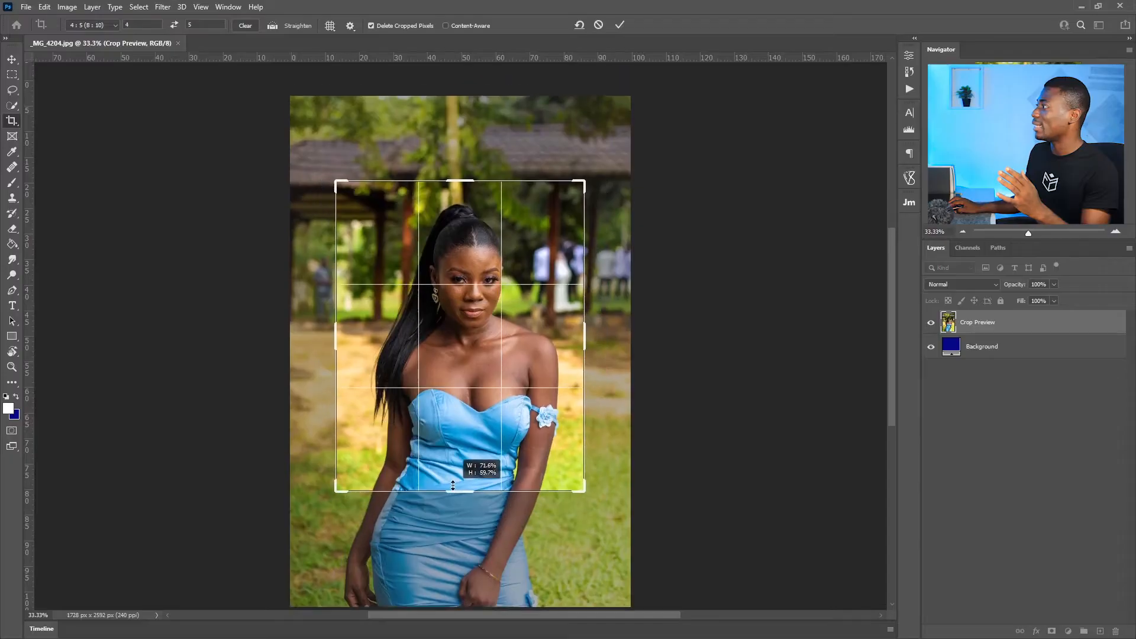
mouse_move(461, 495)
left_mouse_down()
mouse_move(455, 456)
mouse_move(453, 488)
left_mouse_up()
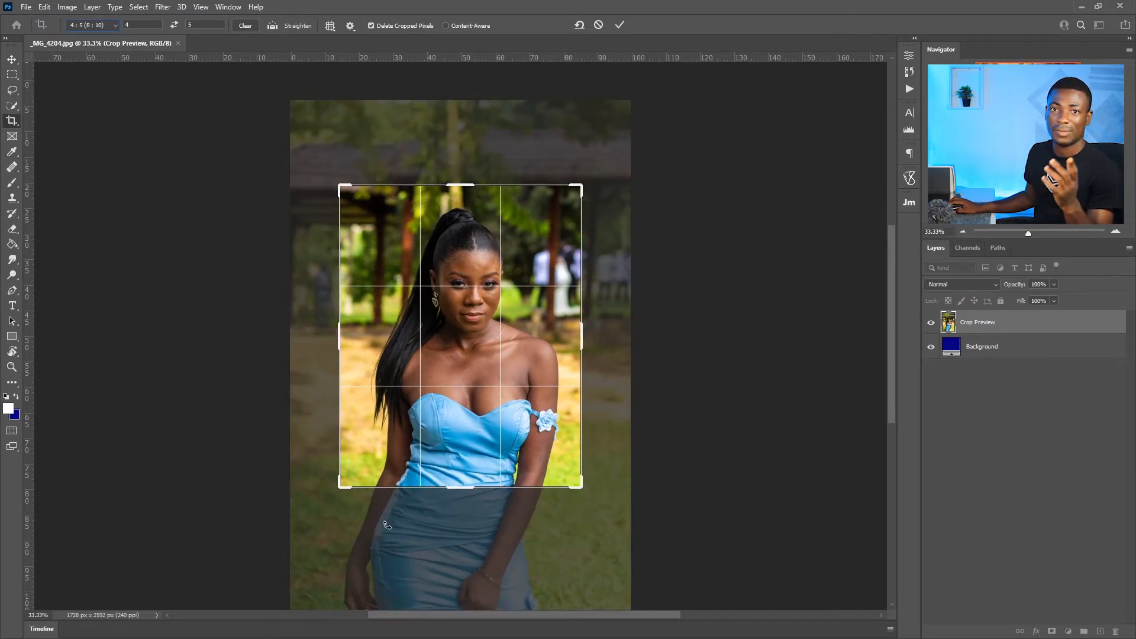
key("Return")
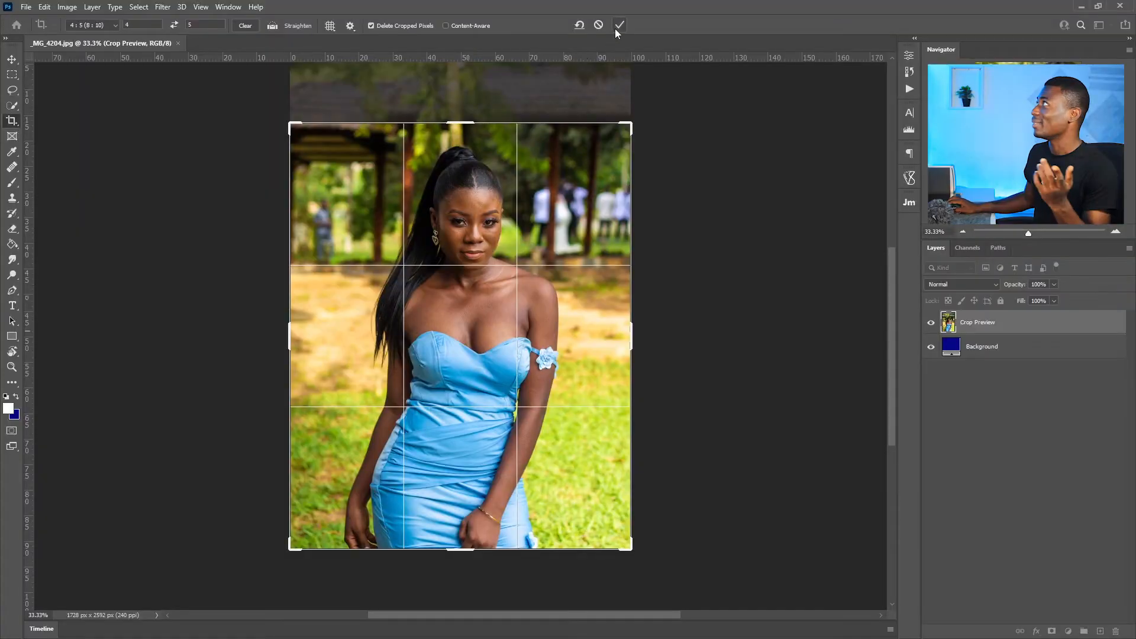
left_click(618, 24)
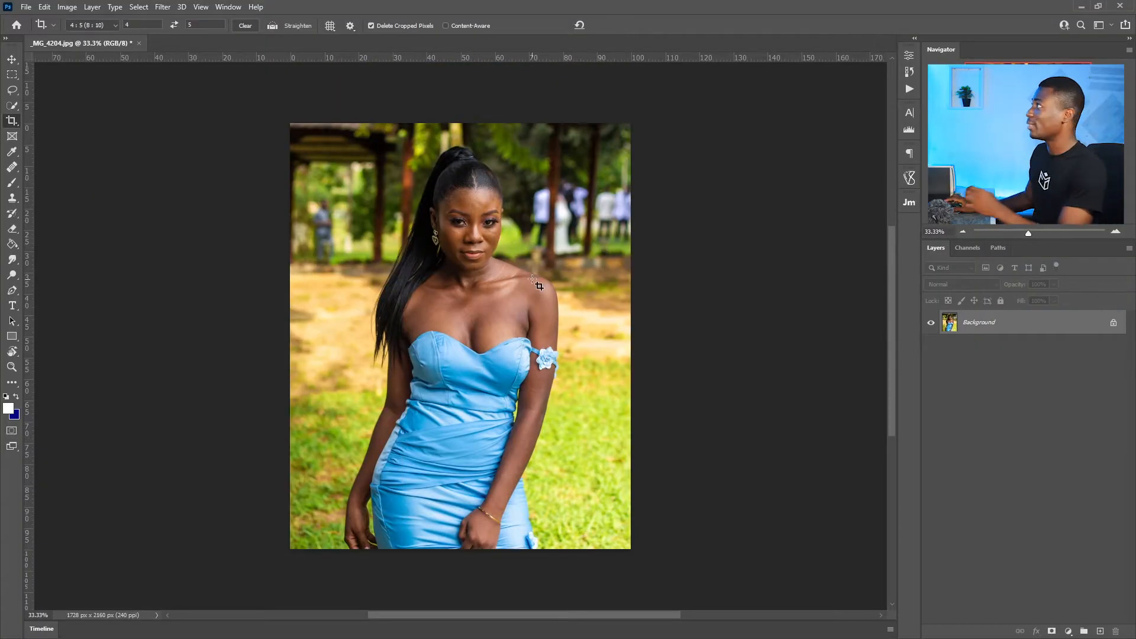
Duplicate the Background layer and widen the layers area beside the canvas.
key("z")
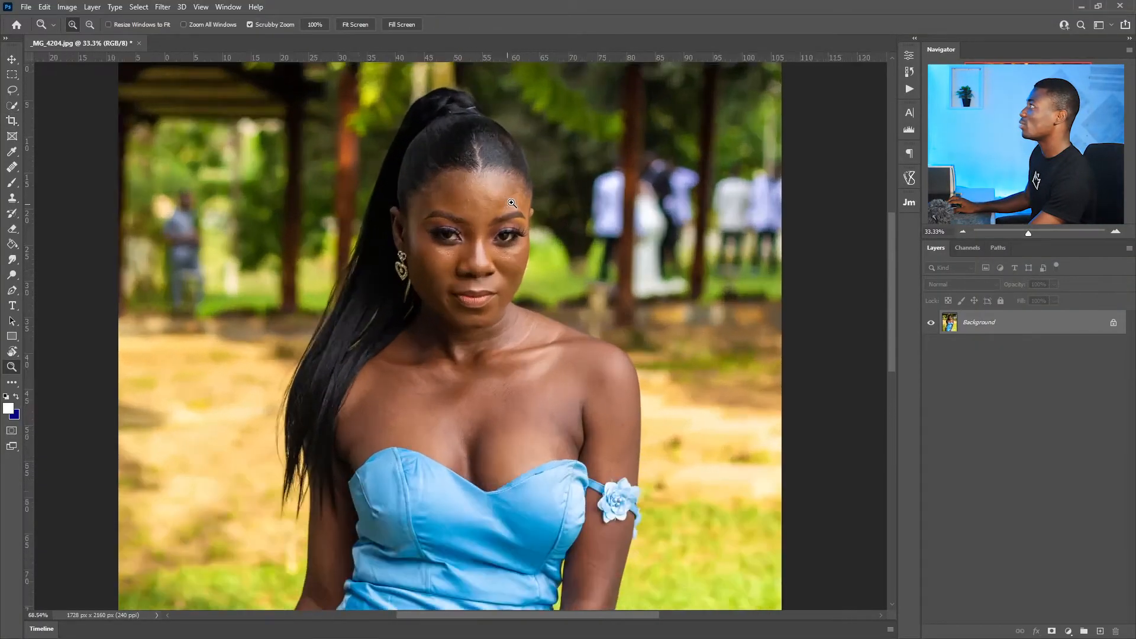
left_click_drag(480, 214, 534, 204)
left_click_drag(495, 246, 499, 324)
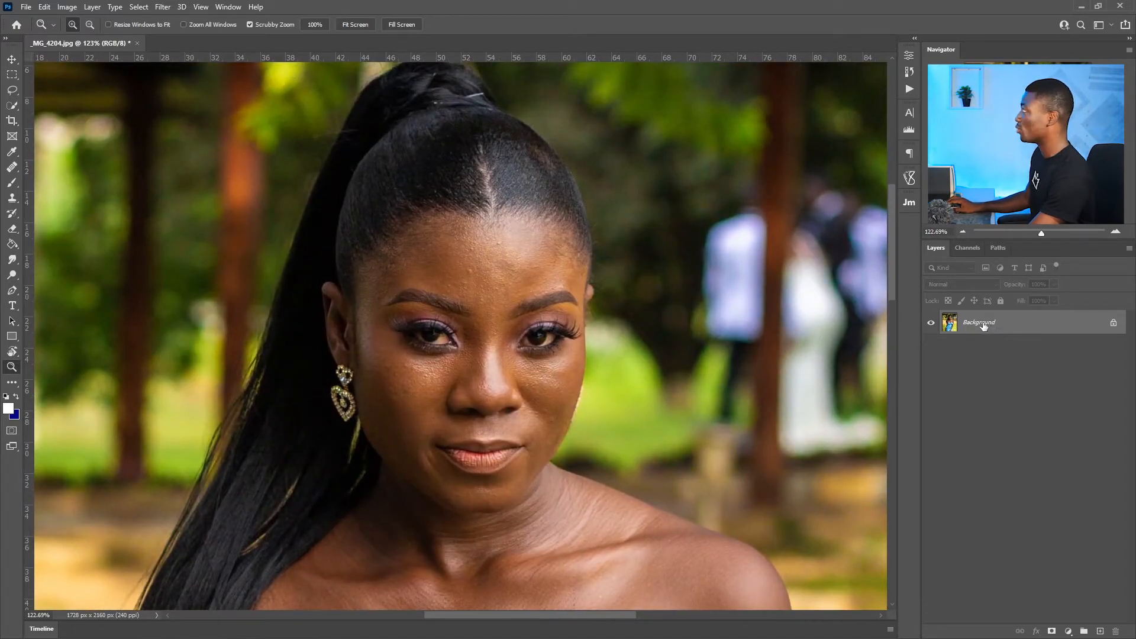
left_click_drag(983, 326, 1102, 632)
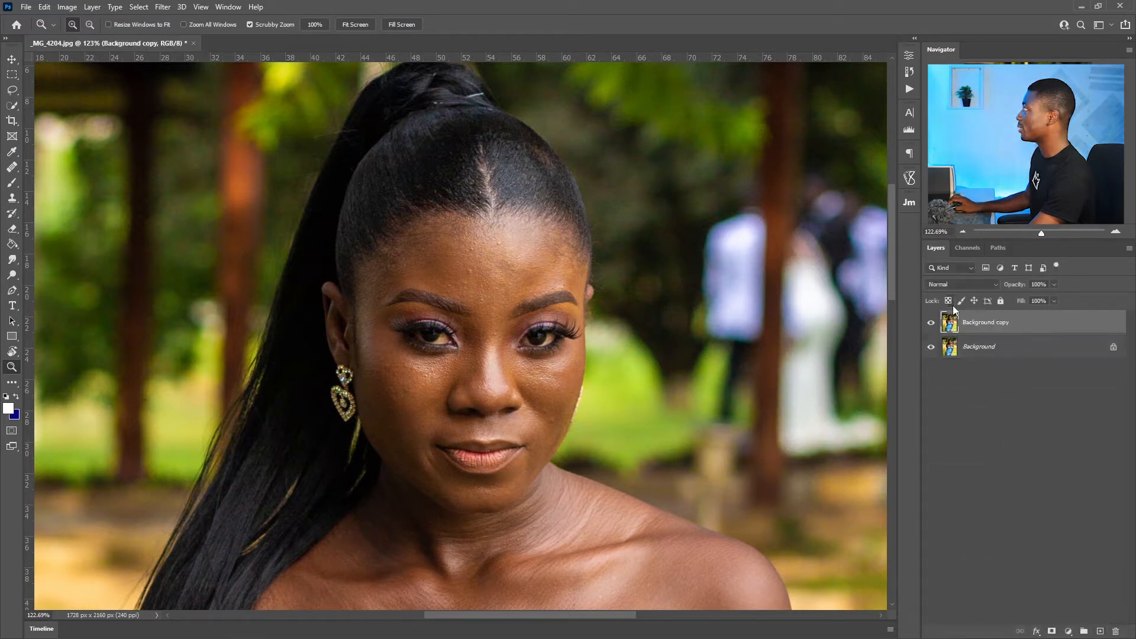
left_click_drag(919, 217, 888, 211)
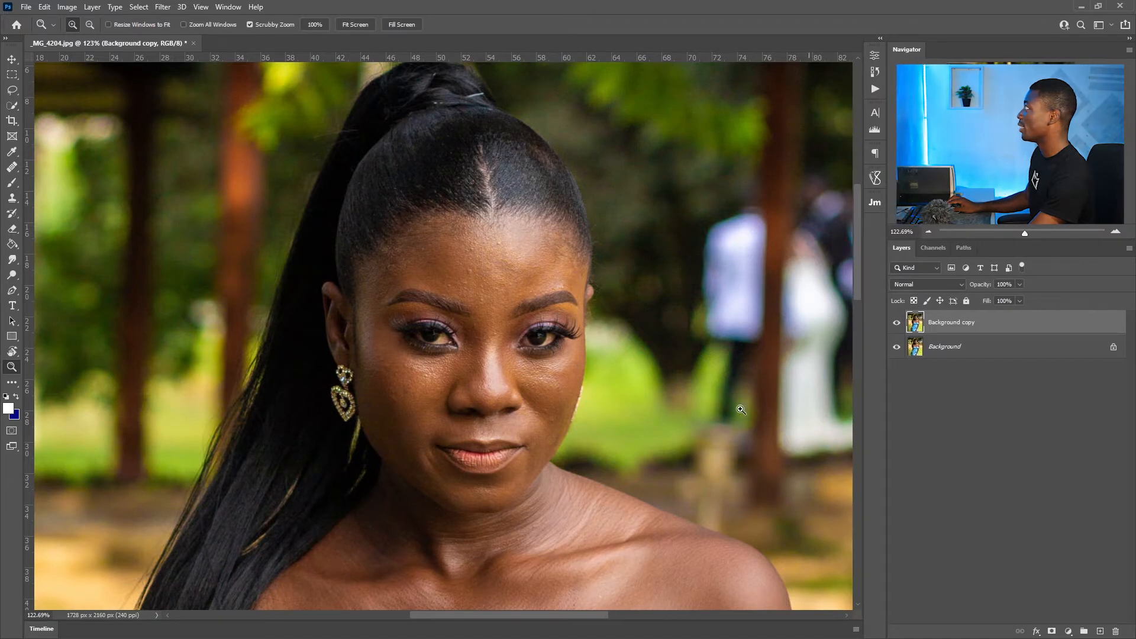
Choose the Healing Brush Tool with a 22 px brush at 0% hardness, ready to retouch the face.
left_click_drag(589, 394, 618, 403)
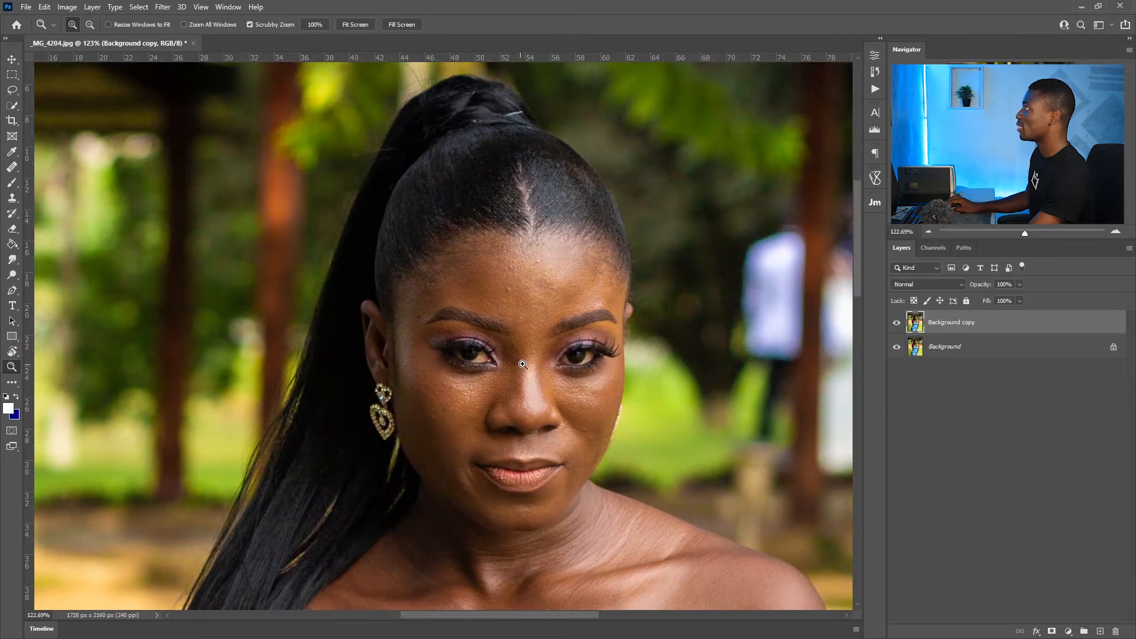
left_click_drag(522, 364, 533, 362)
key("j")
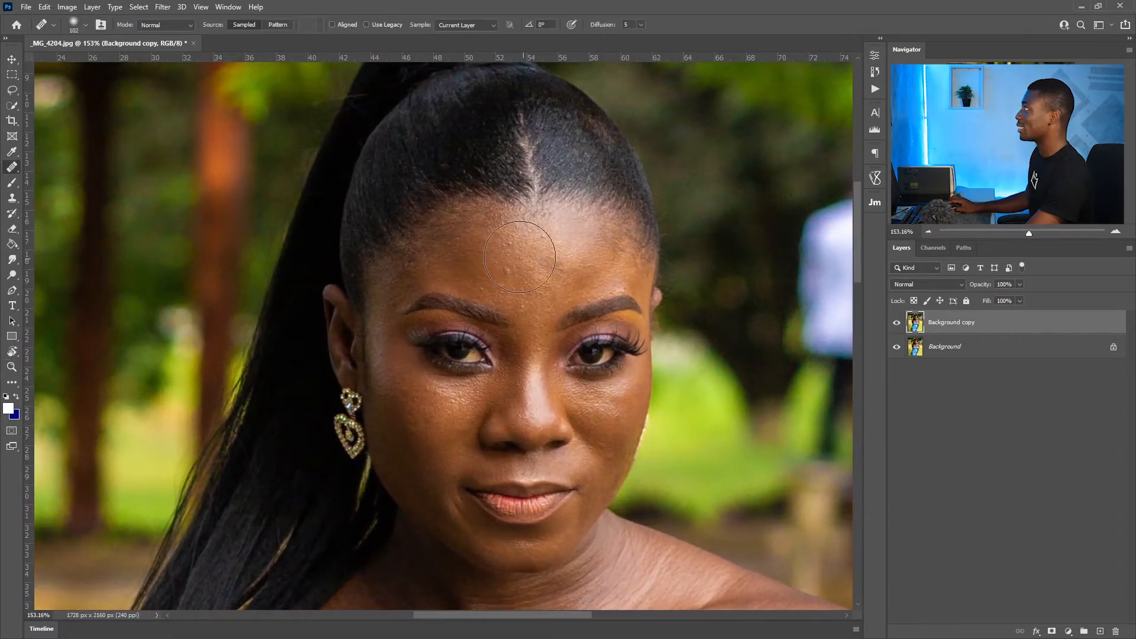
right_click(637, 266)
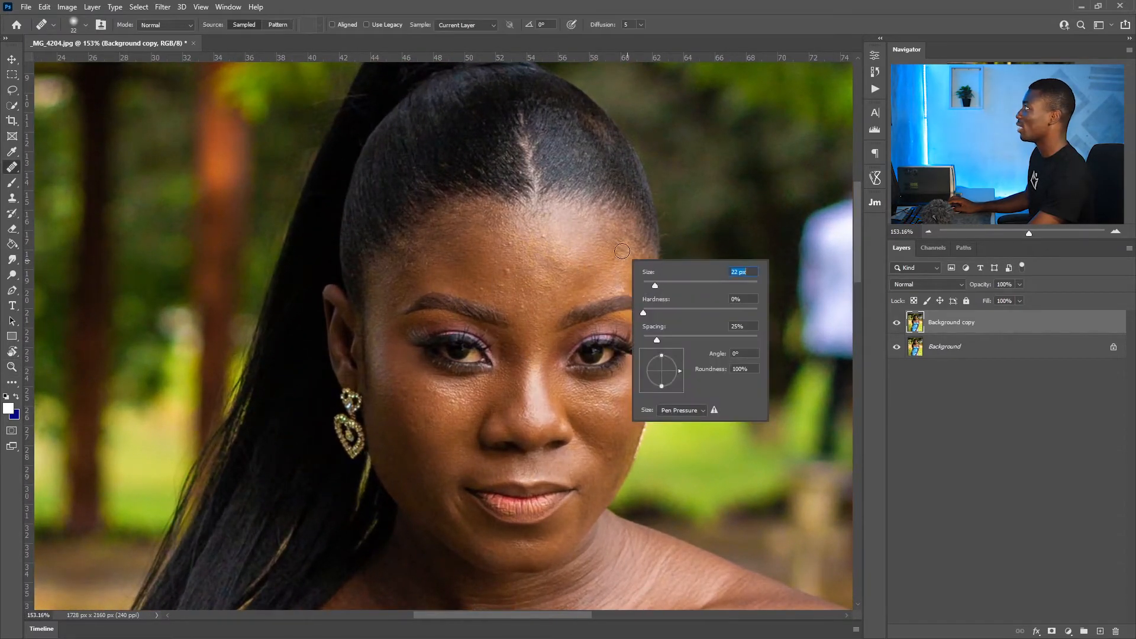
left_click_drag(857, 249, 857, 251)
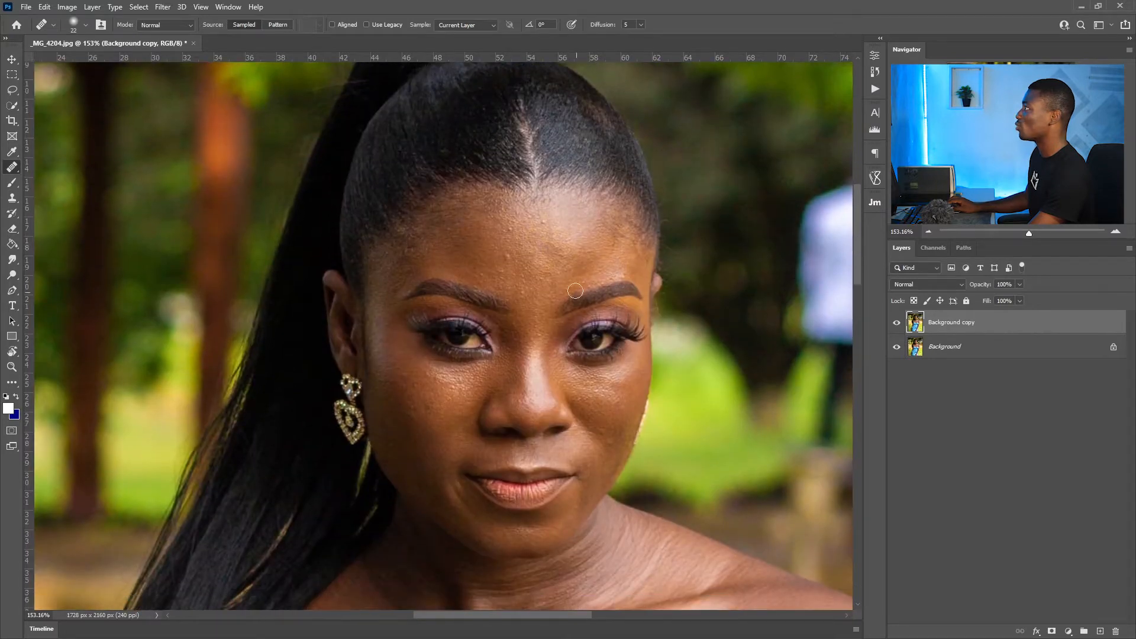
right_click(12, 169)
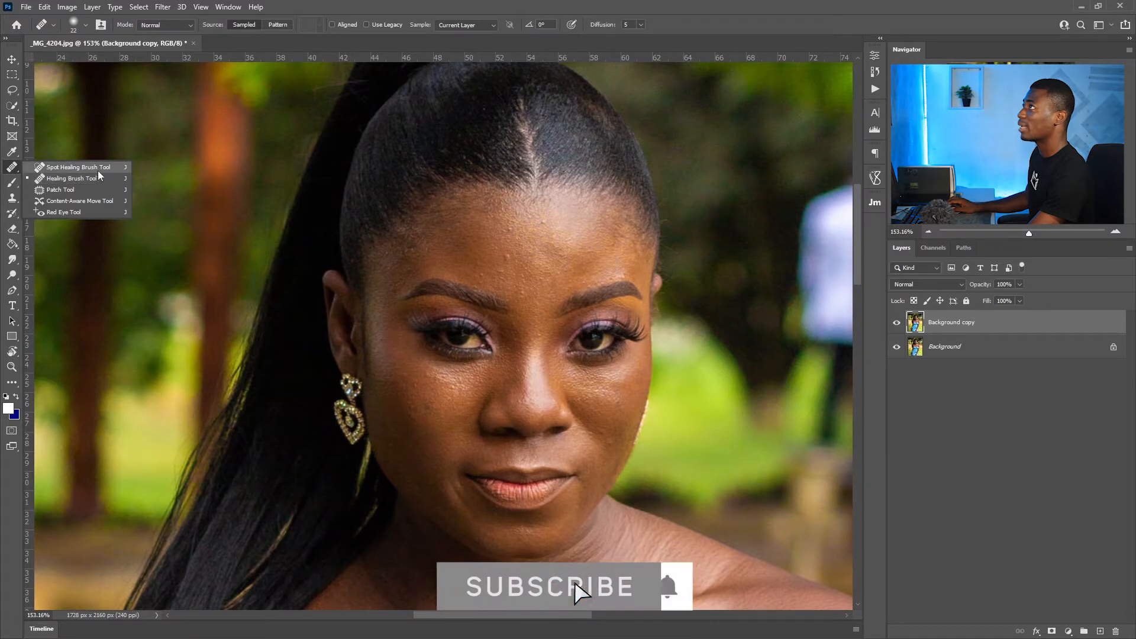
left_click(82, 180)
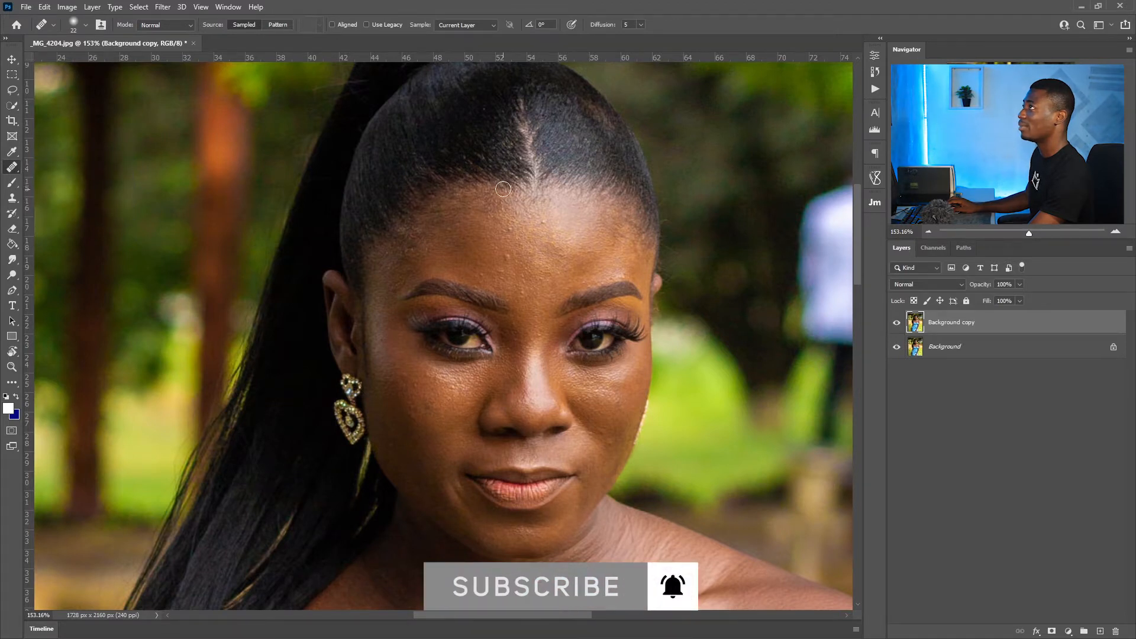
Reduce the healing brush to 16 px and heal the blemishes on the forehead and face.
right_click(584, 243)
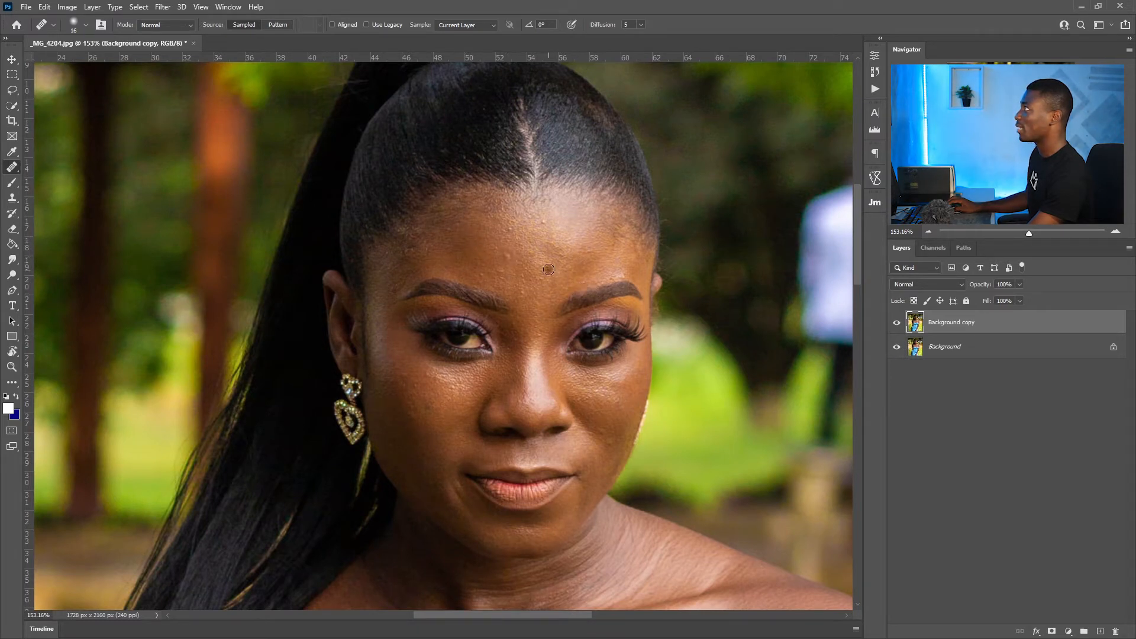
key("z")
mouse_move(548, 269)
left_mouse_down()
mouse_move(535, 252)
mouse_move(504, 262)
mouse_move(523, 258)
left_mouse_up()
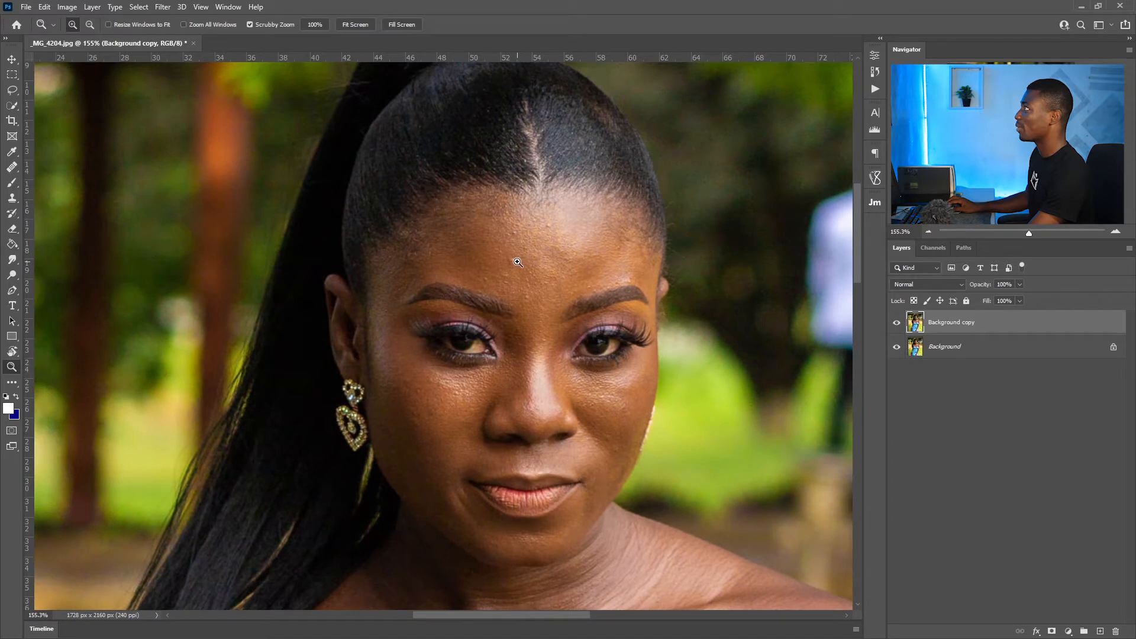
key("j")
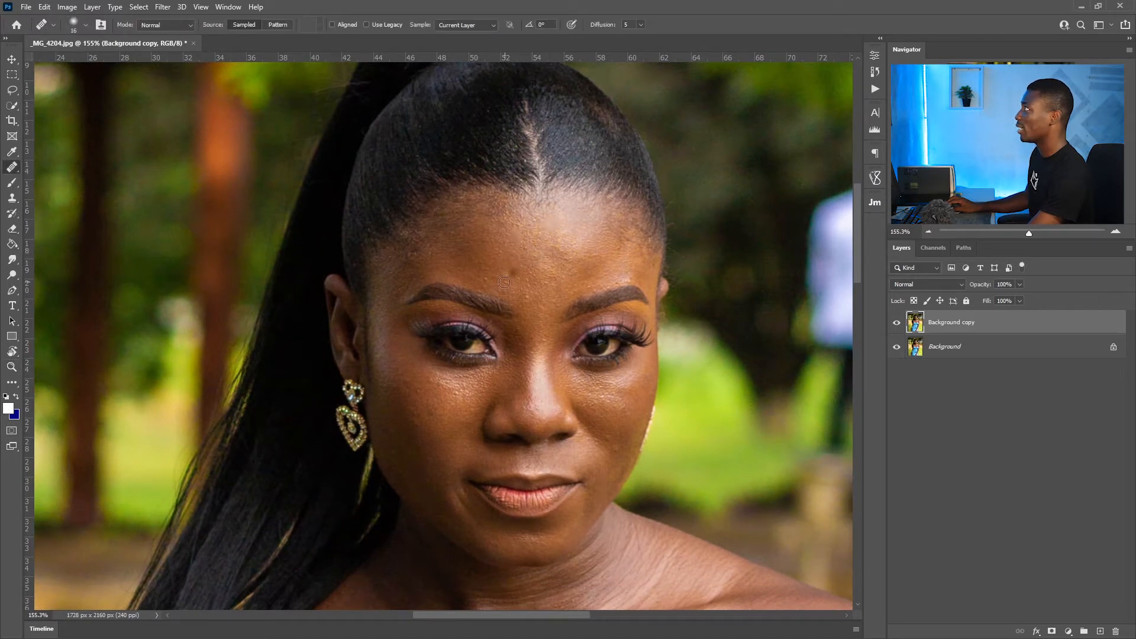
left_click_drag(569, 287, 519, 231)
left_click_drag(565, 325, 493, 123)
Heal the blemishes on the chest, shoulders and arms with the Healing Brush.
mouse_move(493, 332)
left_mouse_down()
mouse_move(653, 291)
mouse_move(598, 335)
left_mouse_up()
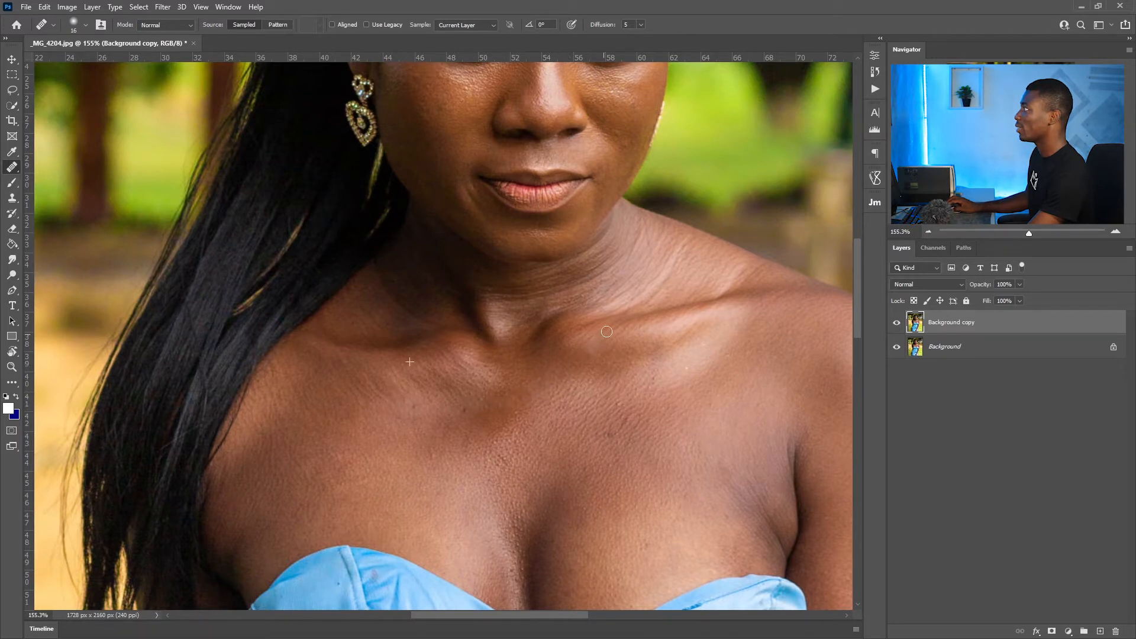
left_click_drag(602, 466, 568, 436)
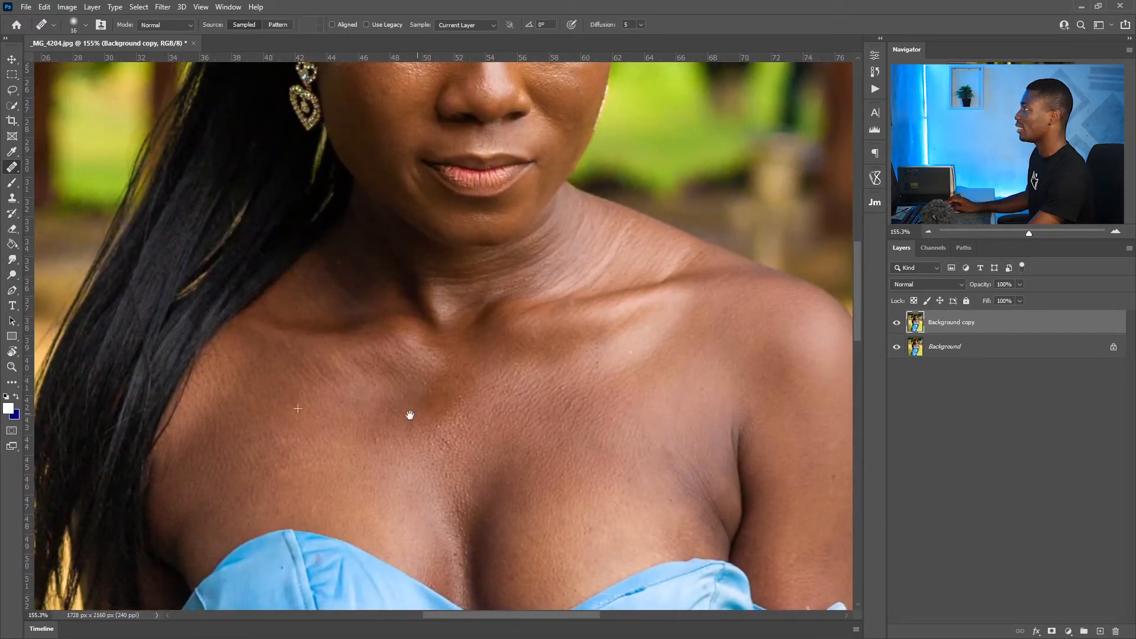
left_click_drag(515, 439, 447, 255)
left_click_drag(579, 470, 512, 312)
left_click_drag(469, 422, 542, 231)
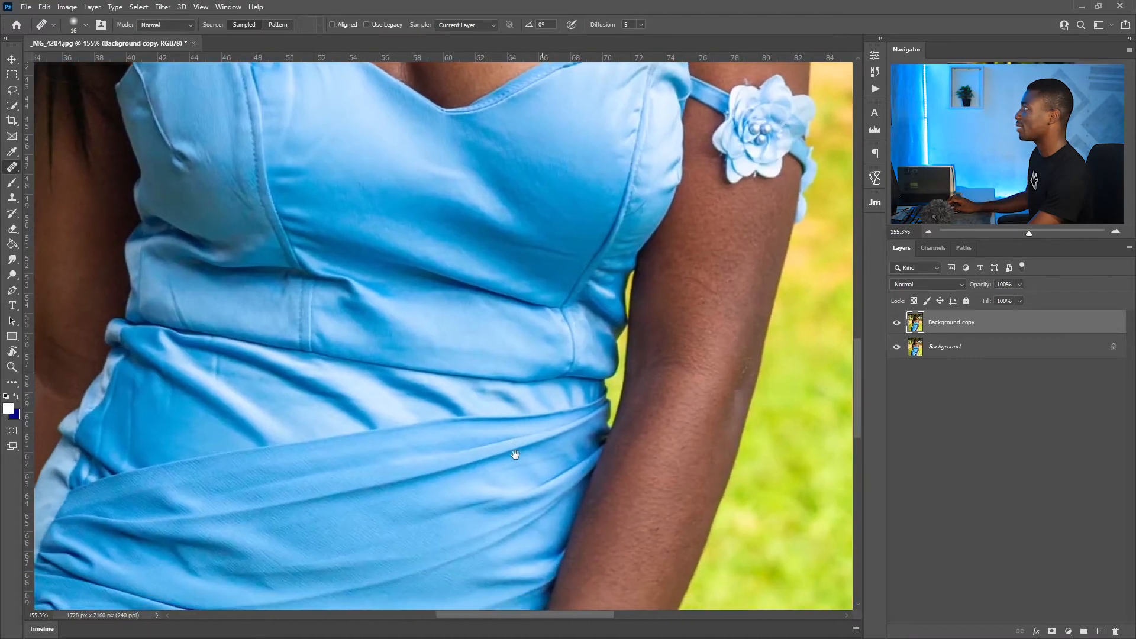
left_click_drag(516, 455, 601, 300)
left_click_drag(420, 434, 583, 254)
left_click_drag(585, 456, 527, 400)
left_click_drag(485, 148, 473, 452)
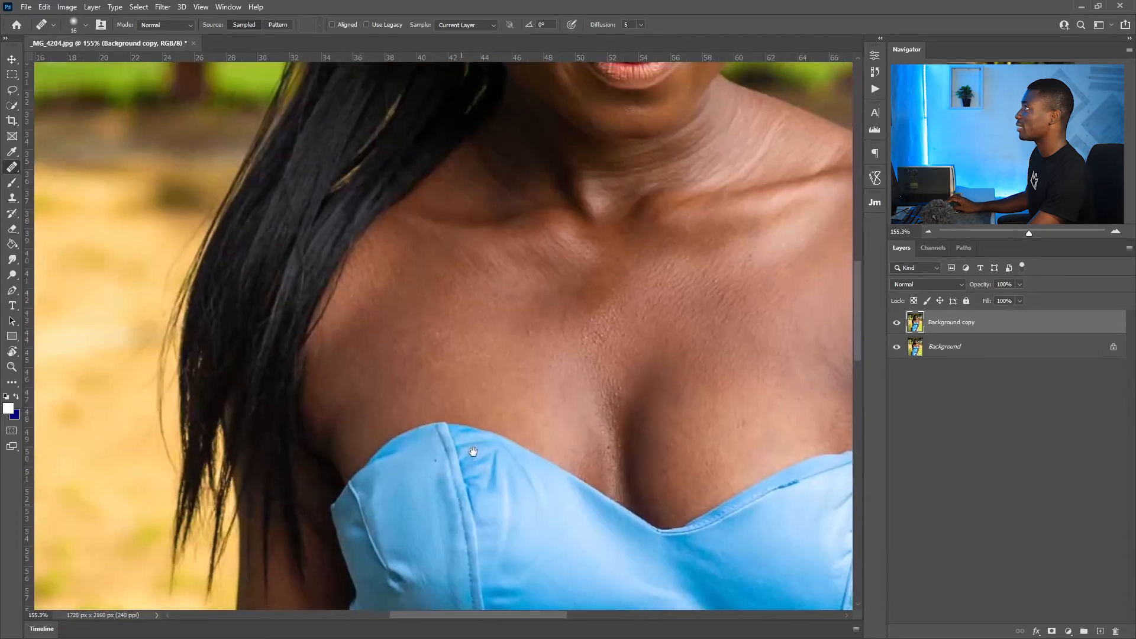
Compare the retouched skin with the original by toggling the visibility of the Background copy layer.
key("z")
left_click(358, 25)
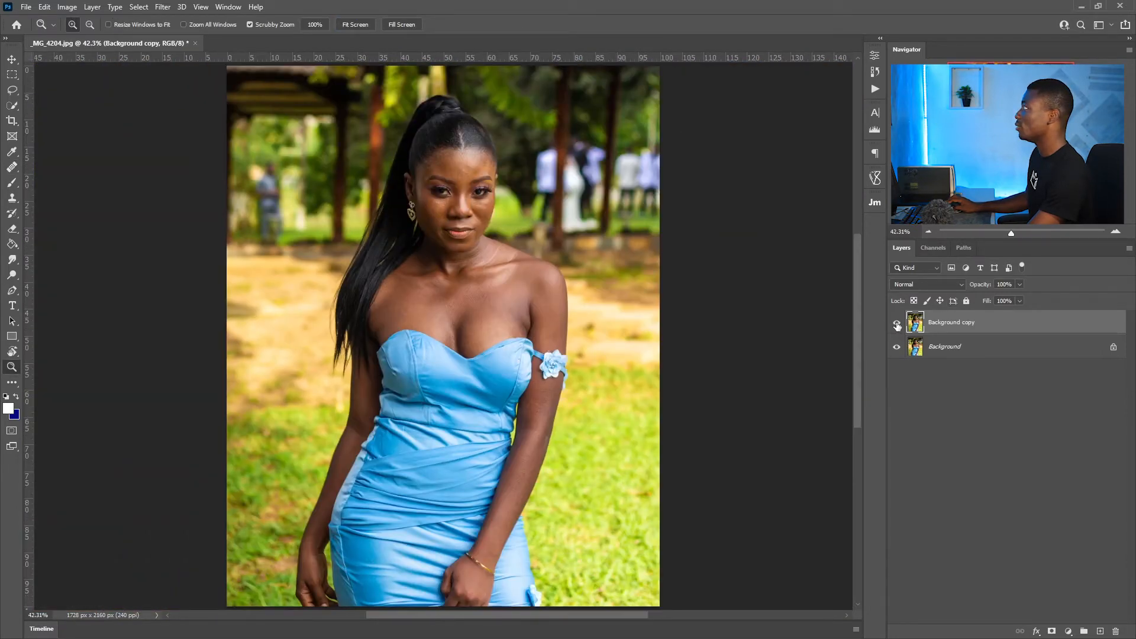
left_click(896, 325)
left_click(895, 324)
left_click(895, 325)
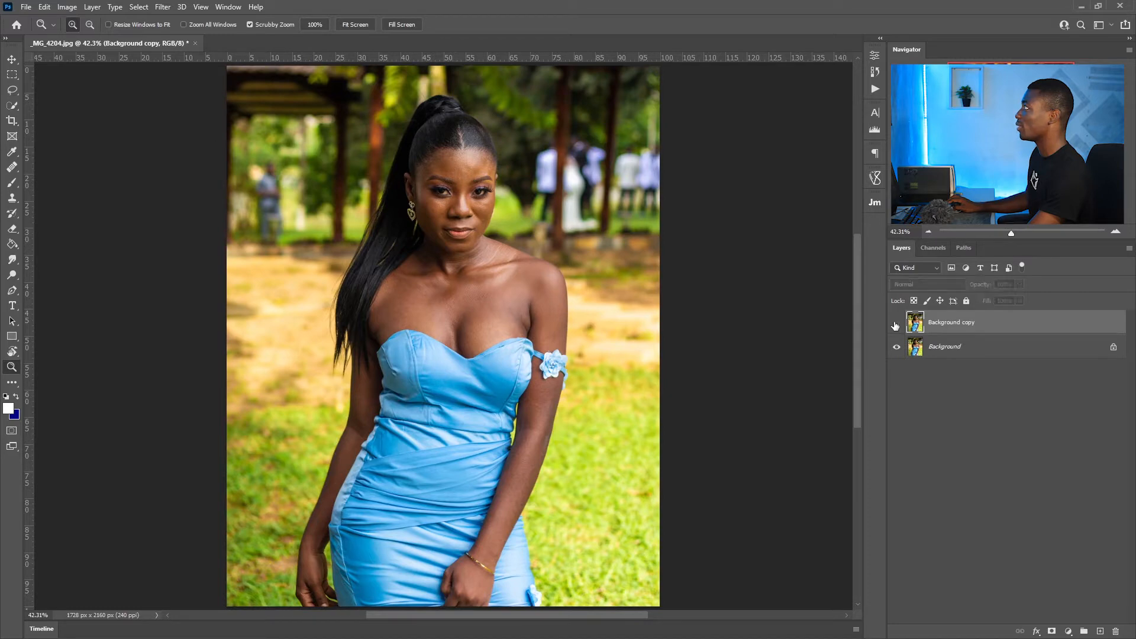
left_click(895, 324)
left_click_drag(458, 163, 489, 160)
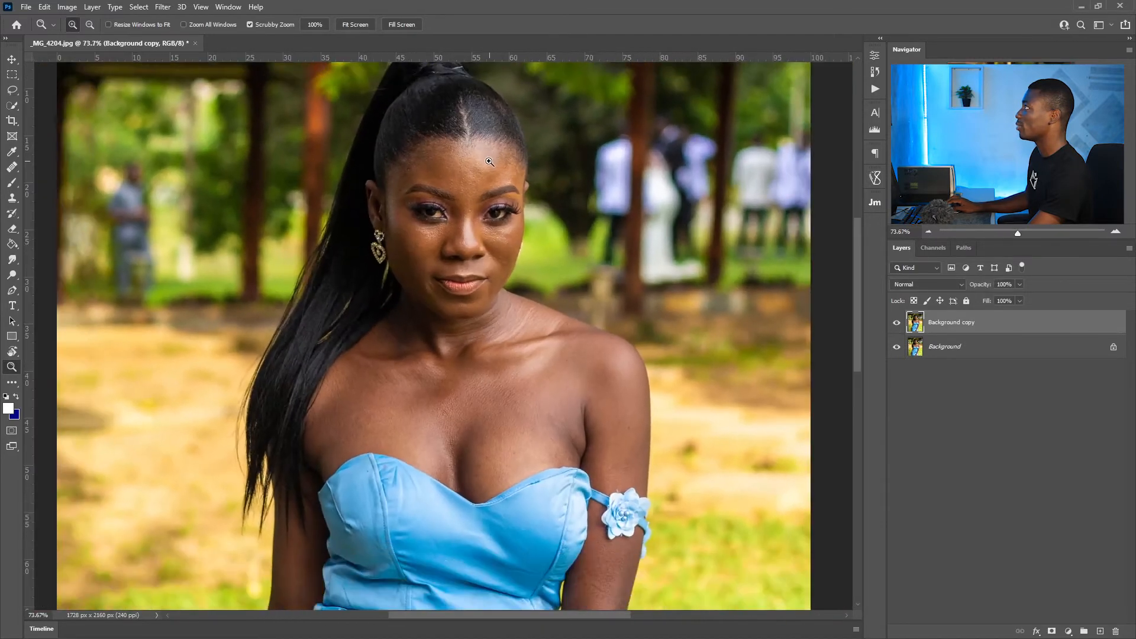
left_click(359, 24)
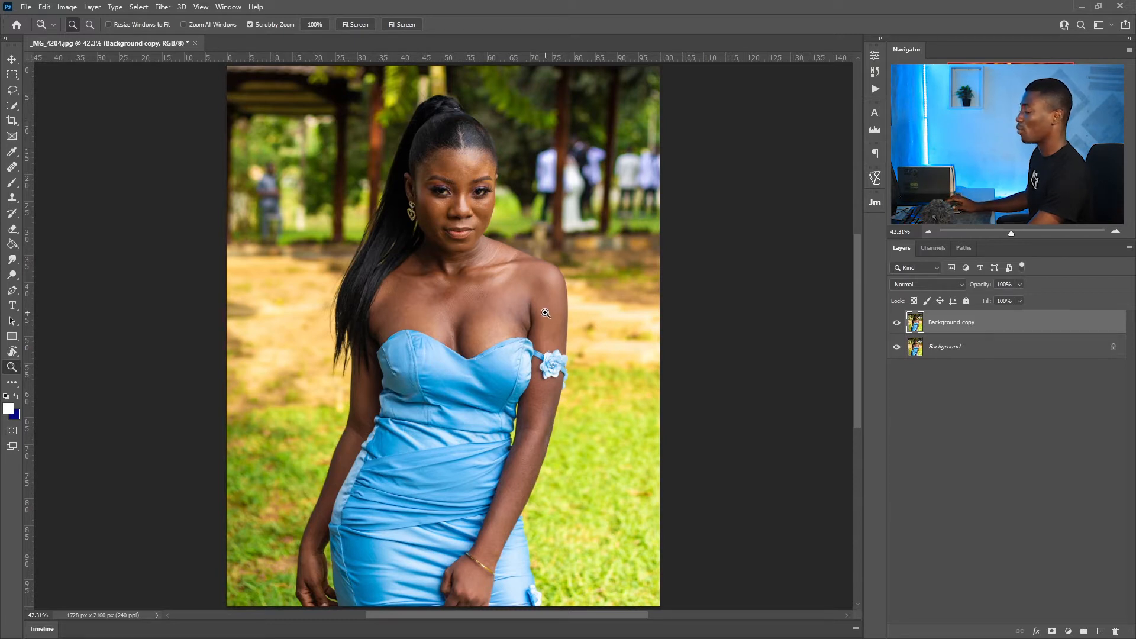
Duplicate the Background copy layer and open the Camera Raw Filter on the new duplicate.
key("ctrl+j")
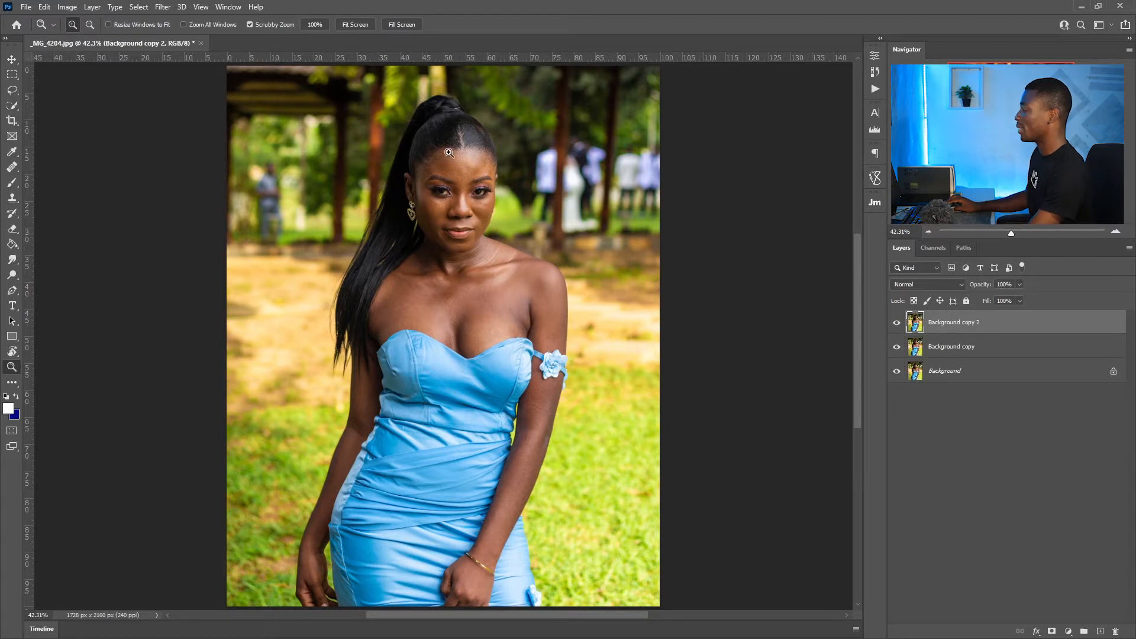
left_click(163, 7)
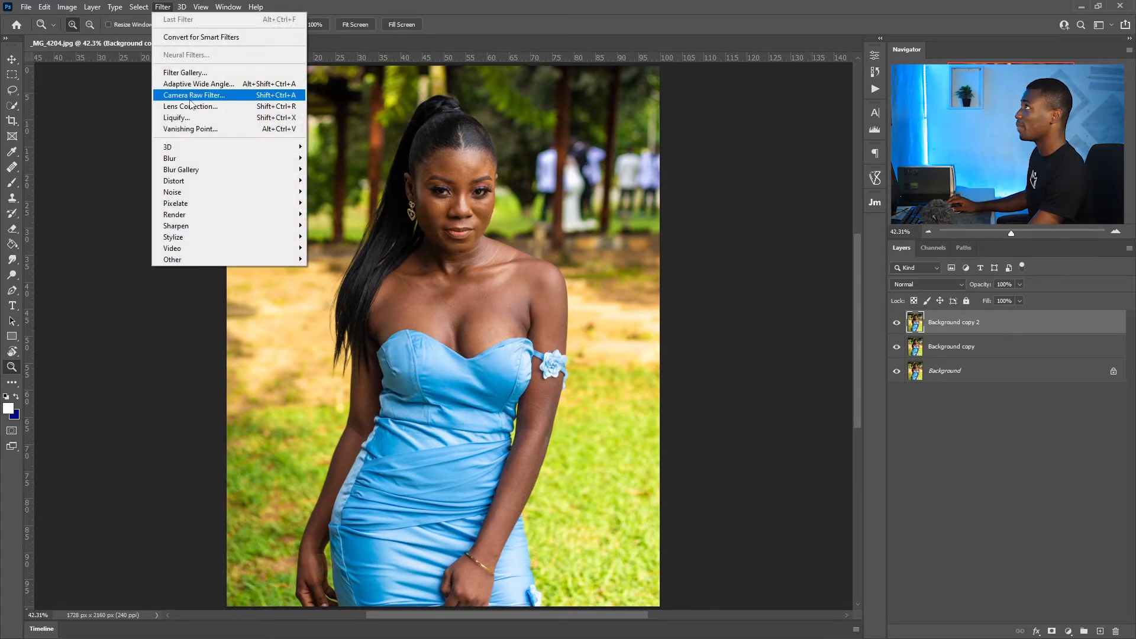
left_click(228, 97)
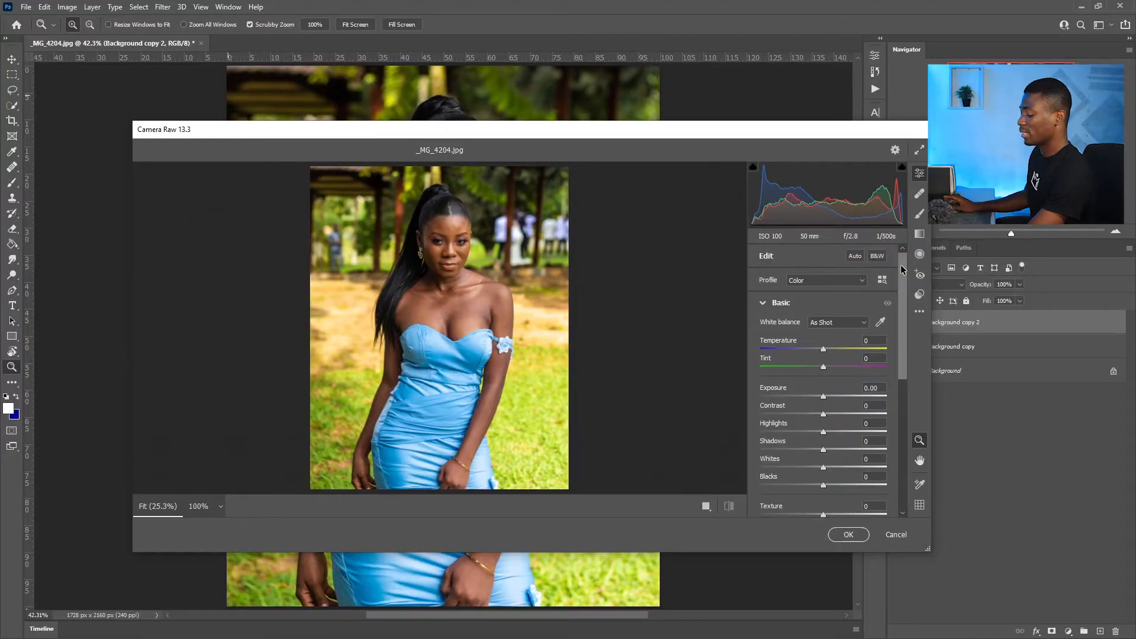
In the Calibration settings, set the Green Primary saturation to +3 and the Blue Primary saturation to +20.
left_click_drag(902, 276, 903, 447)
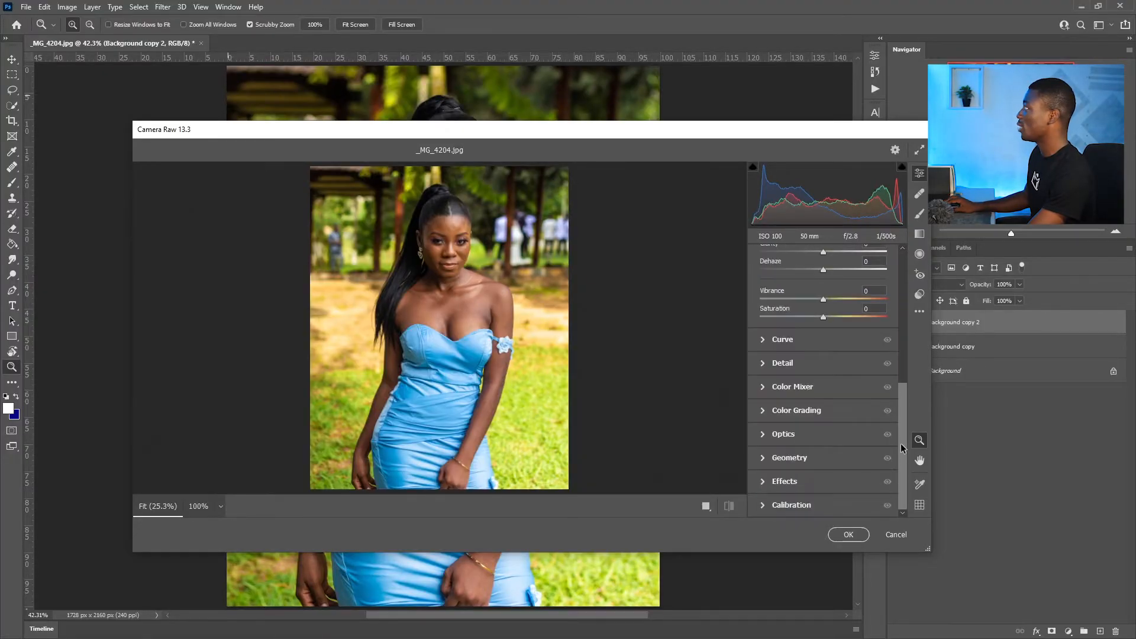
left_click(794, 505)
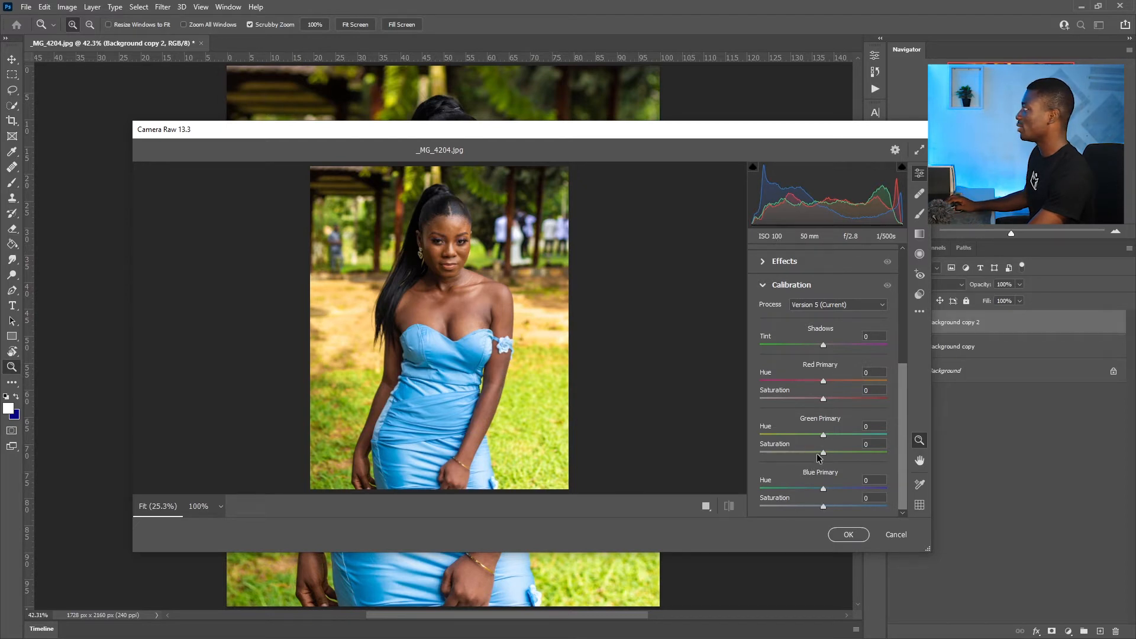
left_click_drag(823, 452, 833, 452)
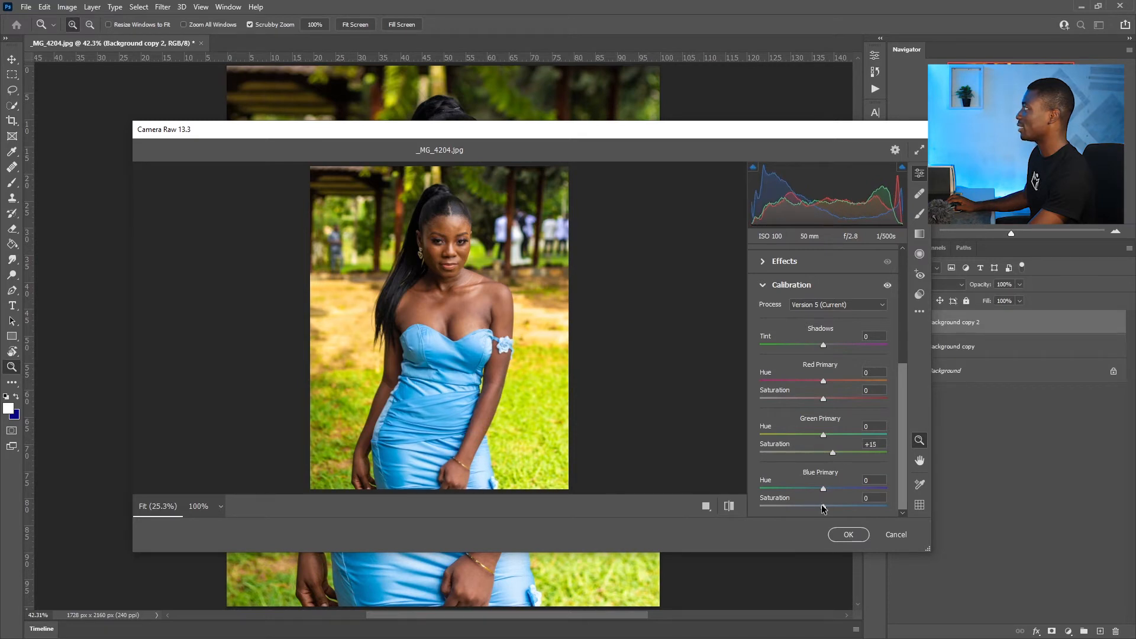
left_click_drag(831, 453, 829, 453)
mouse_move(823, 507)
left_mouse_down()
mouse_move(857, 502)
mouse_move(814, 498)
mouse_move(886, 502)
mouse_move(819, 503)
mouse_move(881, 507)
mouse_move(844, 504)
left_mouse_up()
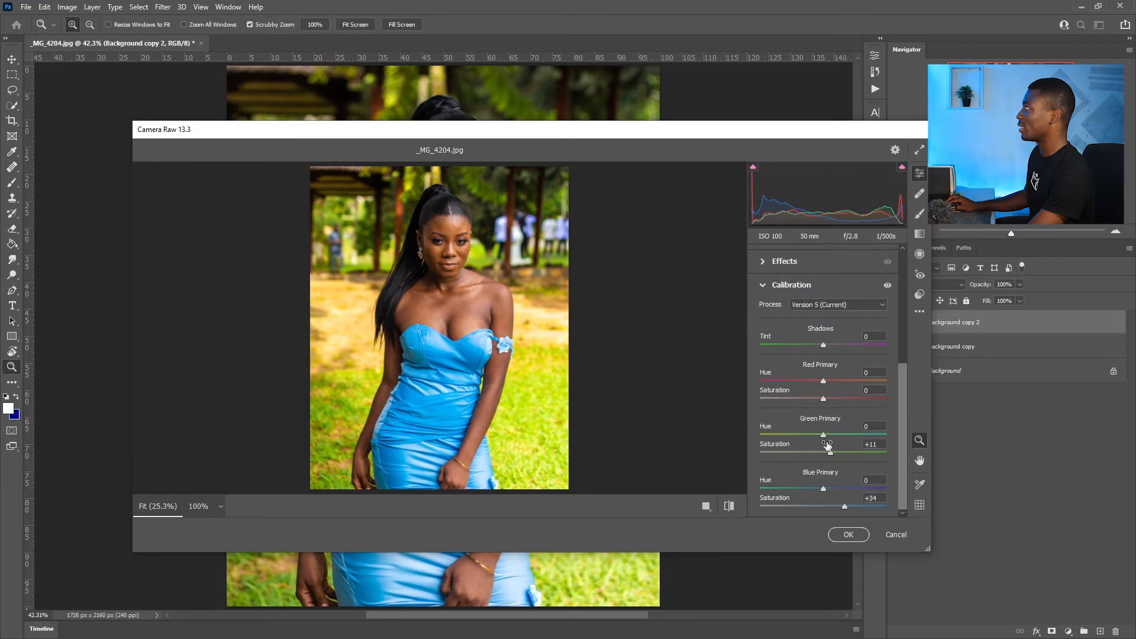
left_click_drag(830, 452, 825, 452)
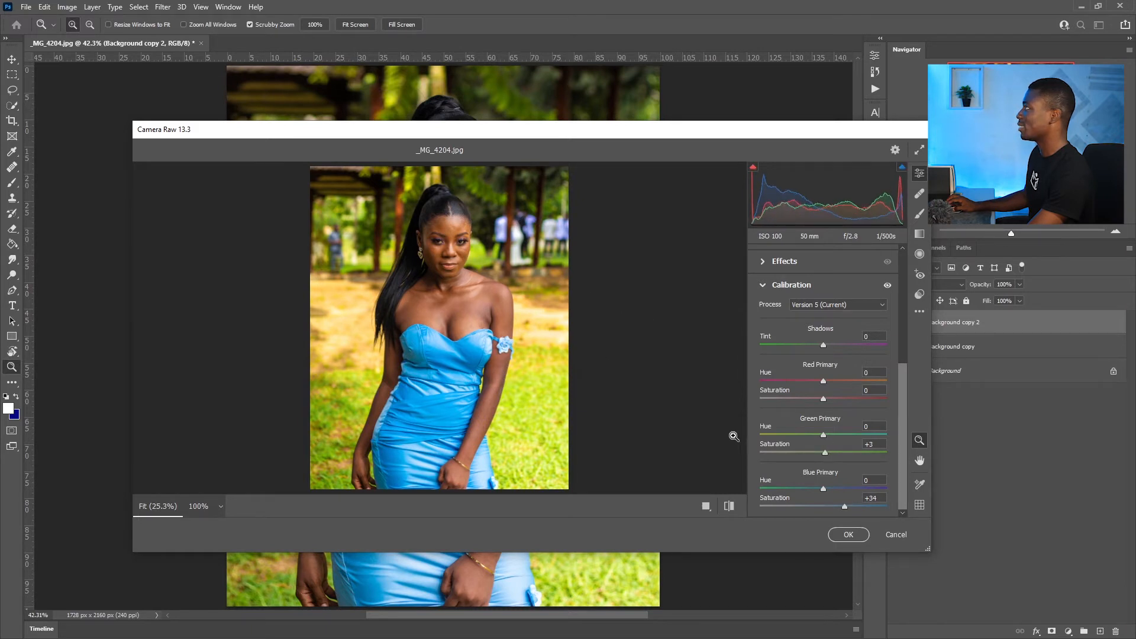
left_click_drag(847, 507, 835, 508)
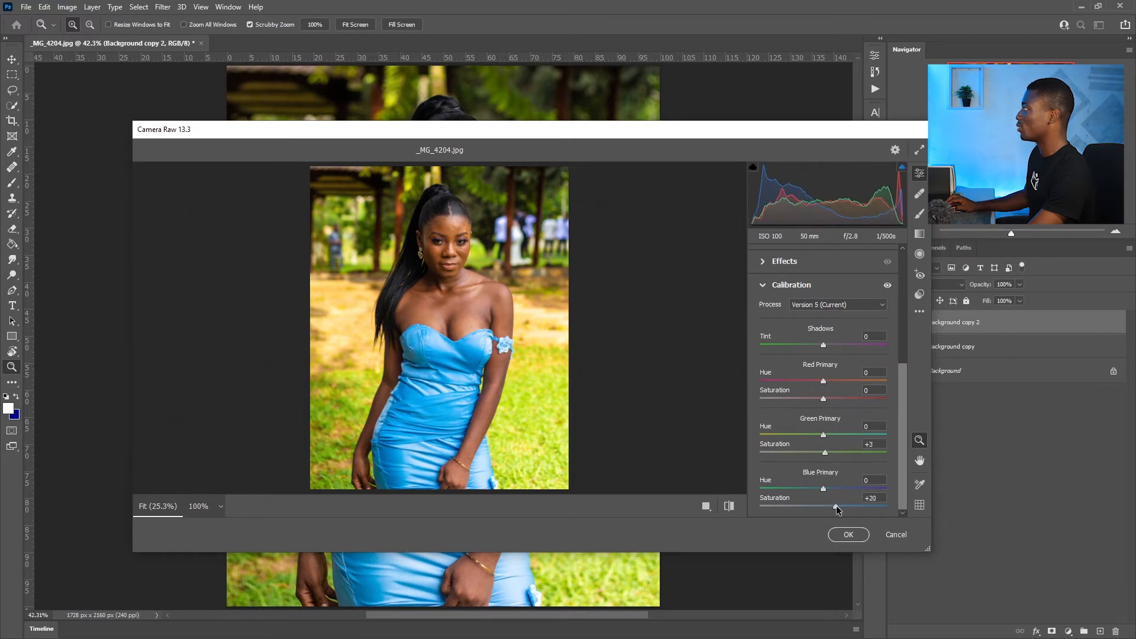
In the Color Mixer, set the Oranges saturation to -10 and try a slightly lower Oranges luminance.
left_click_drag(900, 431, 896, 368)
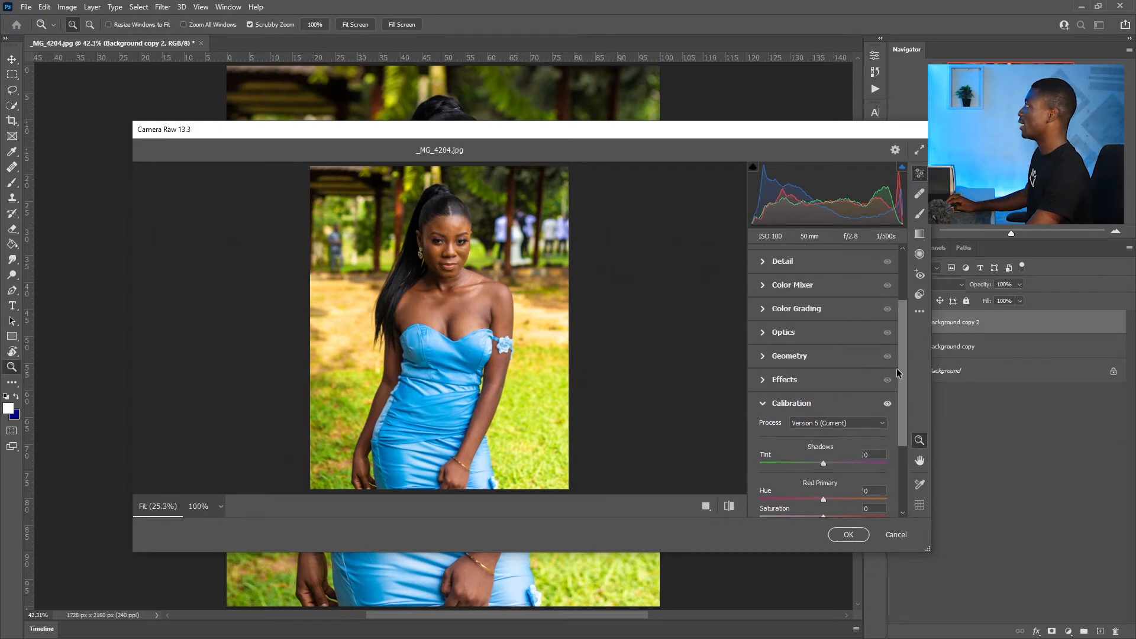
left_click(786, 284)
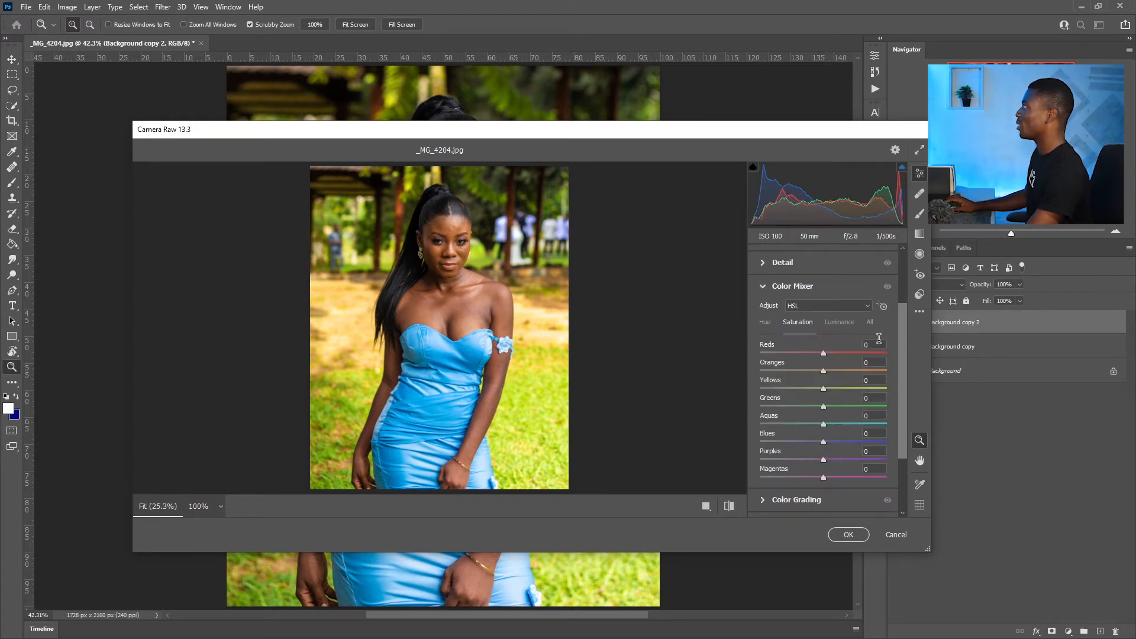
left_click_drag(903, 344, 902, 347)
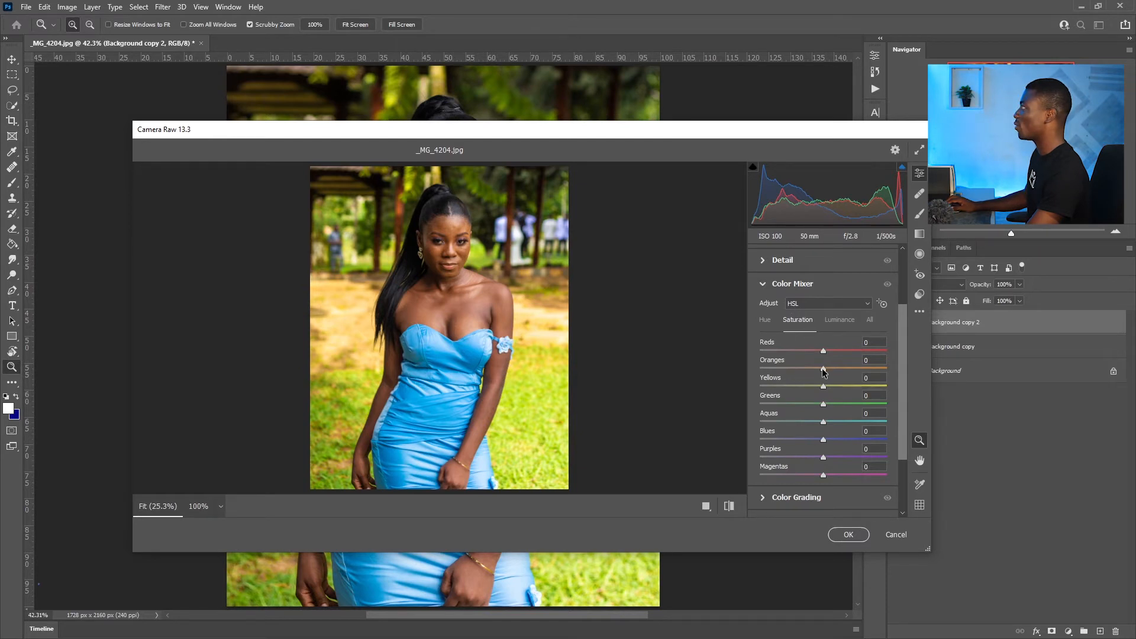
left_click_drag(822, 368, 818, 368)
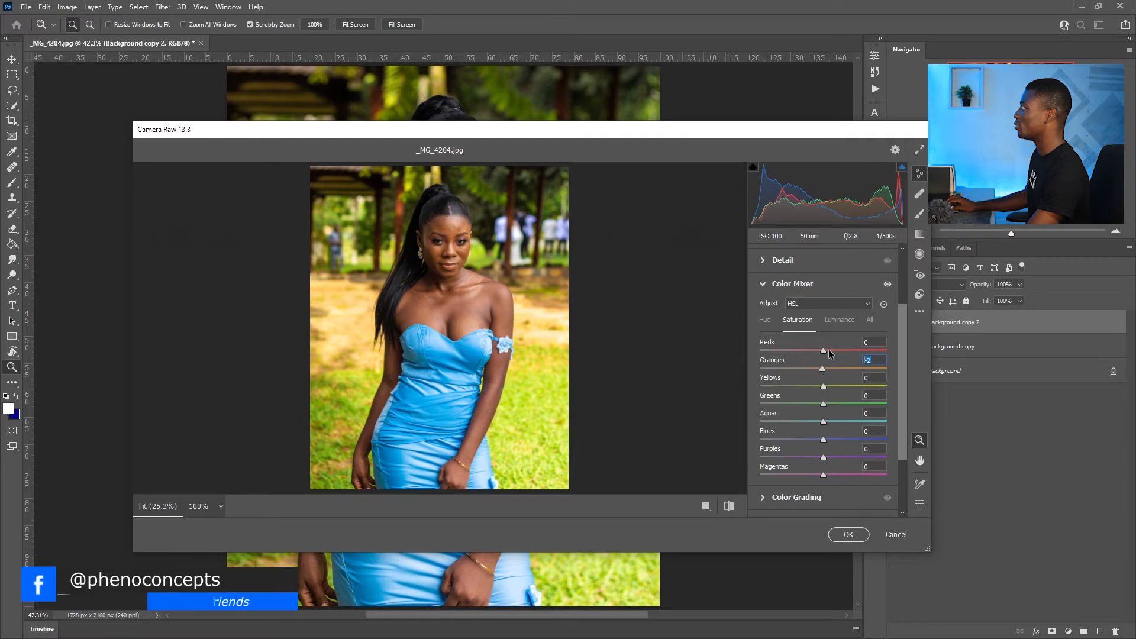
type("-10")
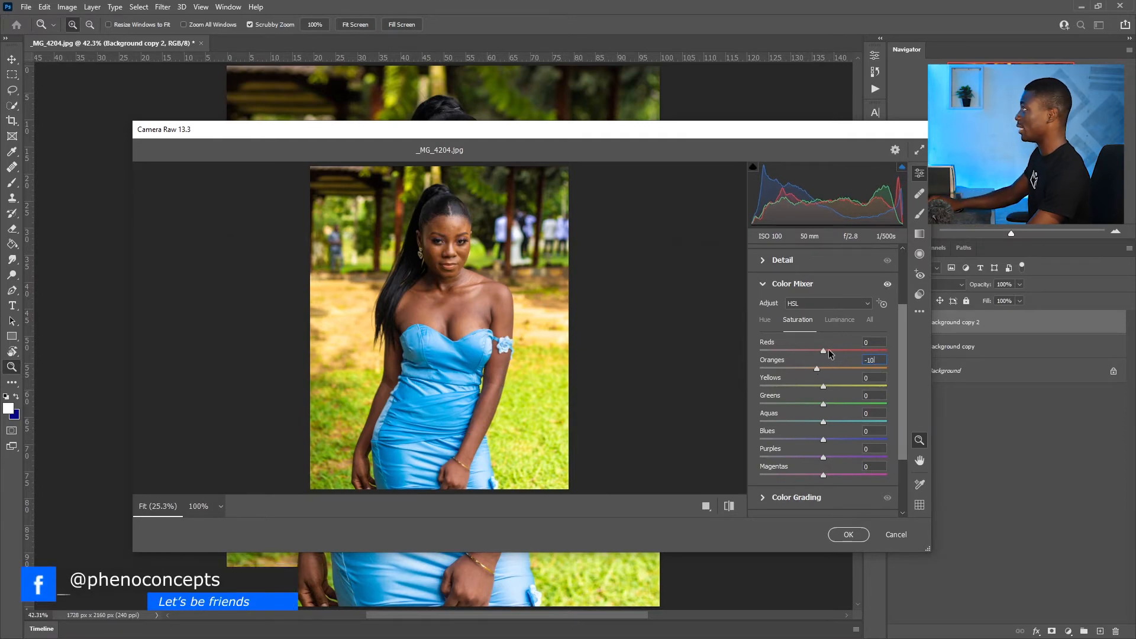
left_click(479, 230)
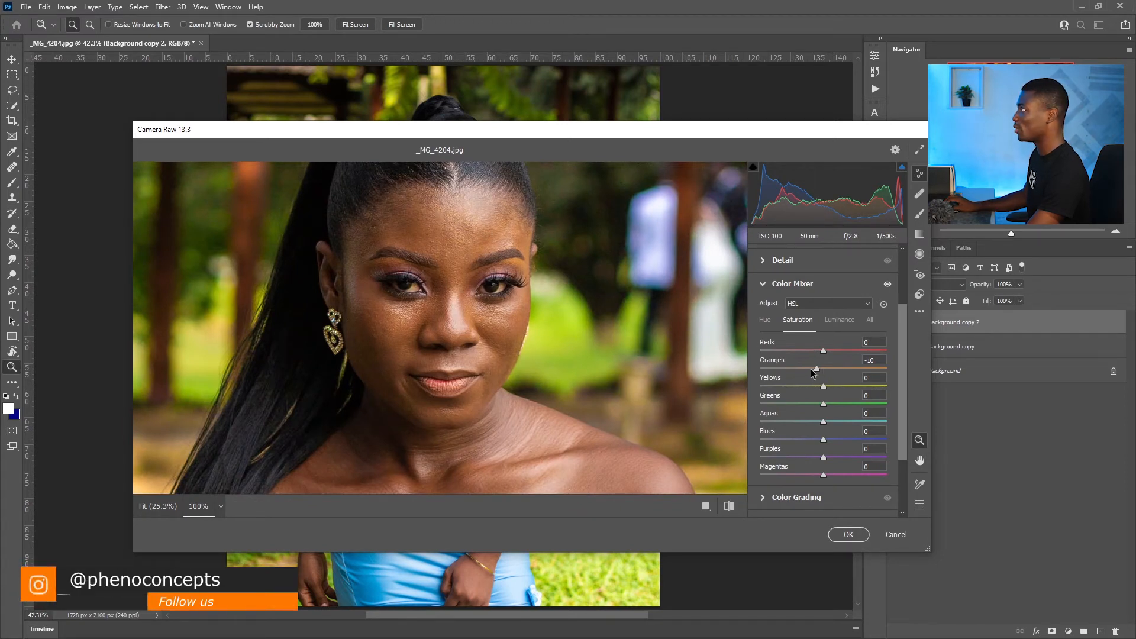
mouse_move(818, 368)
left_mouse_down()
mouse_move(893, 367)
mouse_move(826, 371)
left_mouse_up()
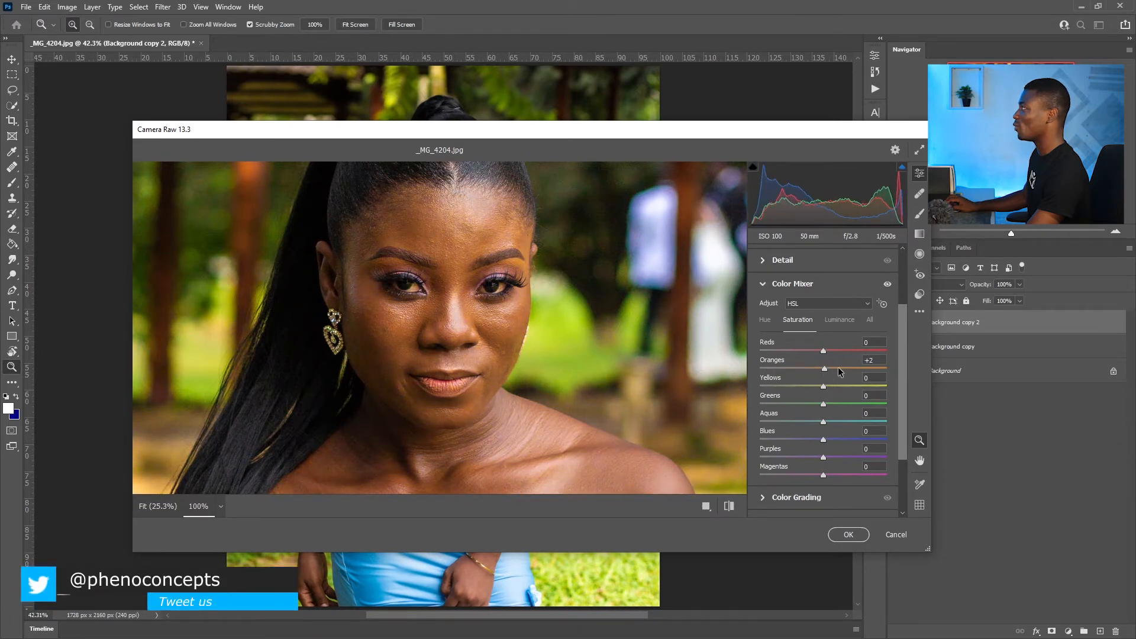
double_click(840, 367)
left_click(872, 360)
key("shift+Down")
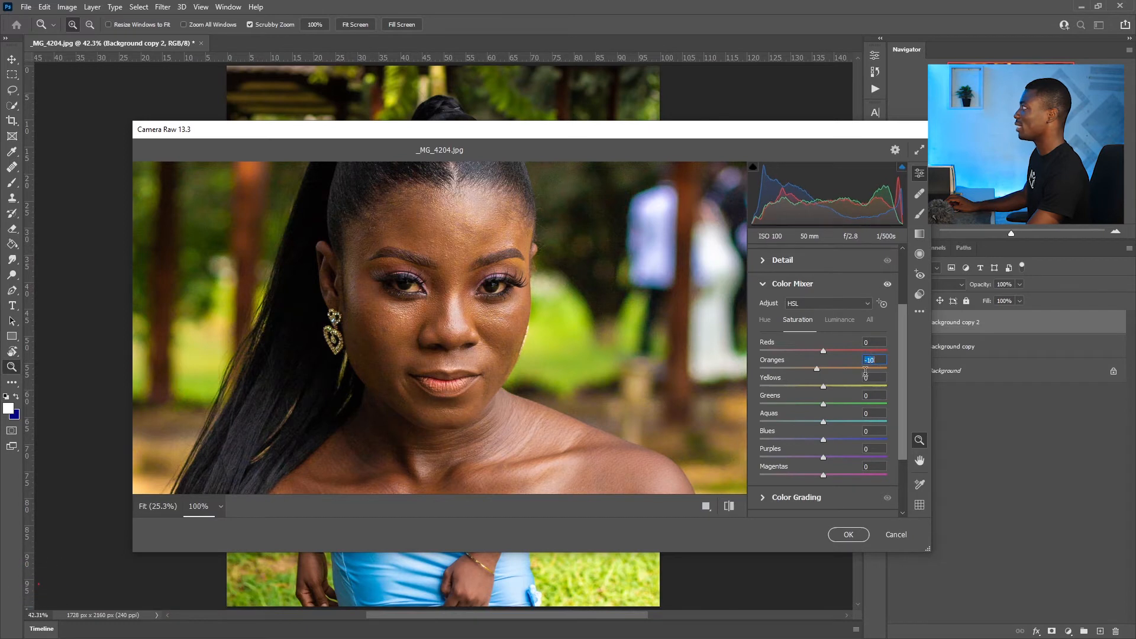
left_click(841, 322)
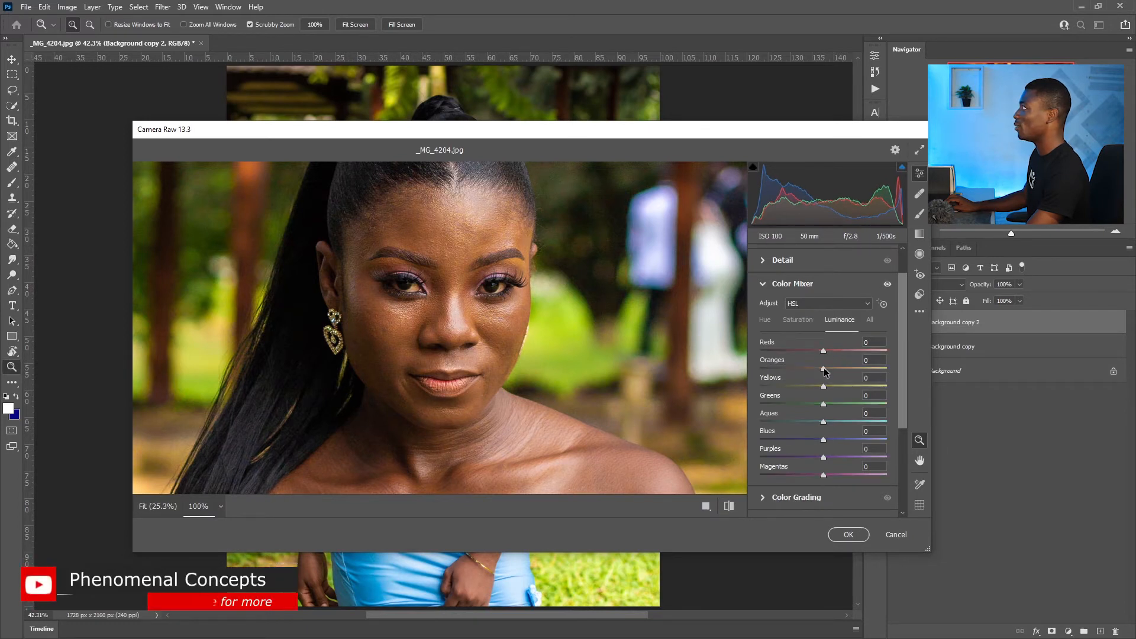
mouse_move(823, 368)
left_mouse_down()
mouse_move(797, 367)
mouse_move(819, 369)
left_mouse_up()
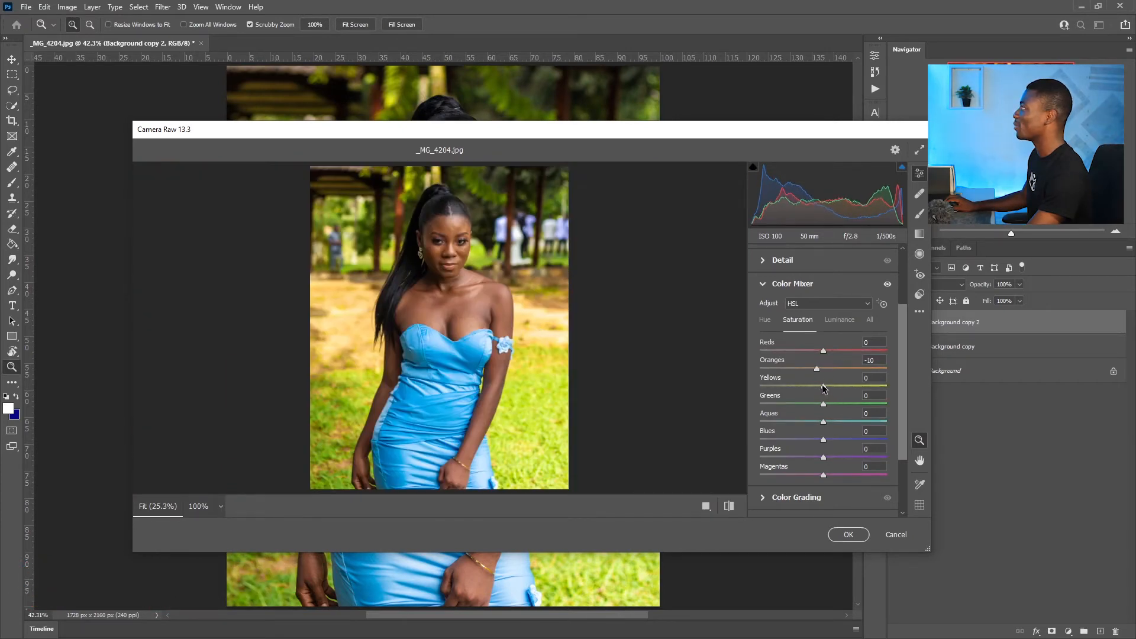
mouse_move(824, 389)
left_mouse_down()
mouse_move(720, 388)
mouse_move(933, 388)
mouse_move(827, 388)
left_mouse_up()
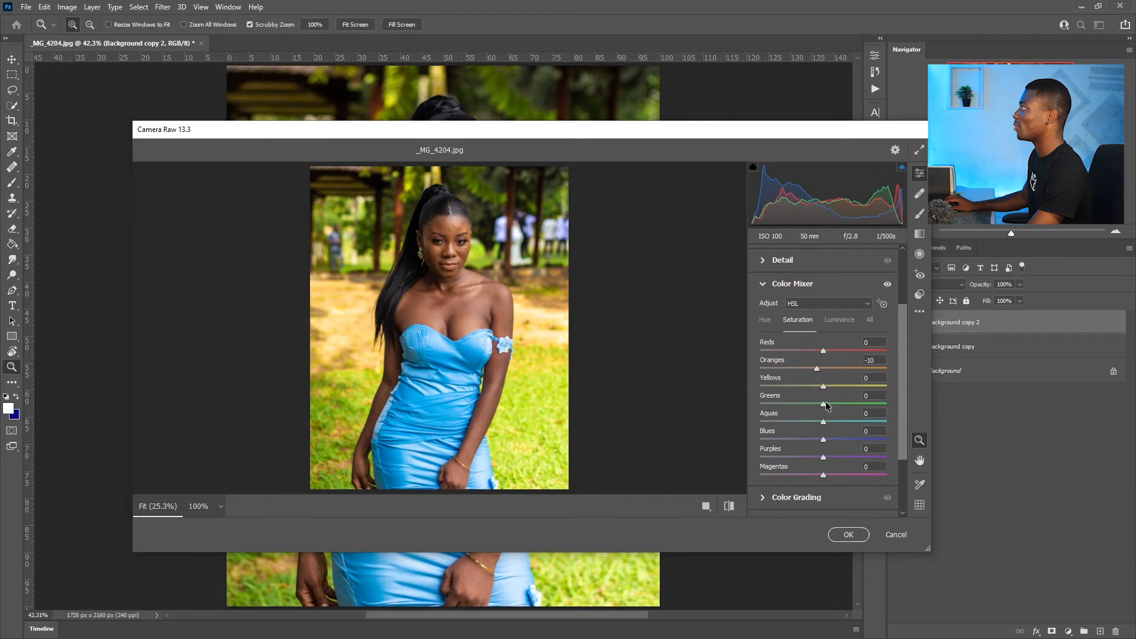
left_click_drag(826, 406, 801, 410)
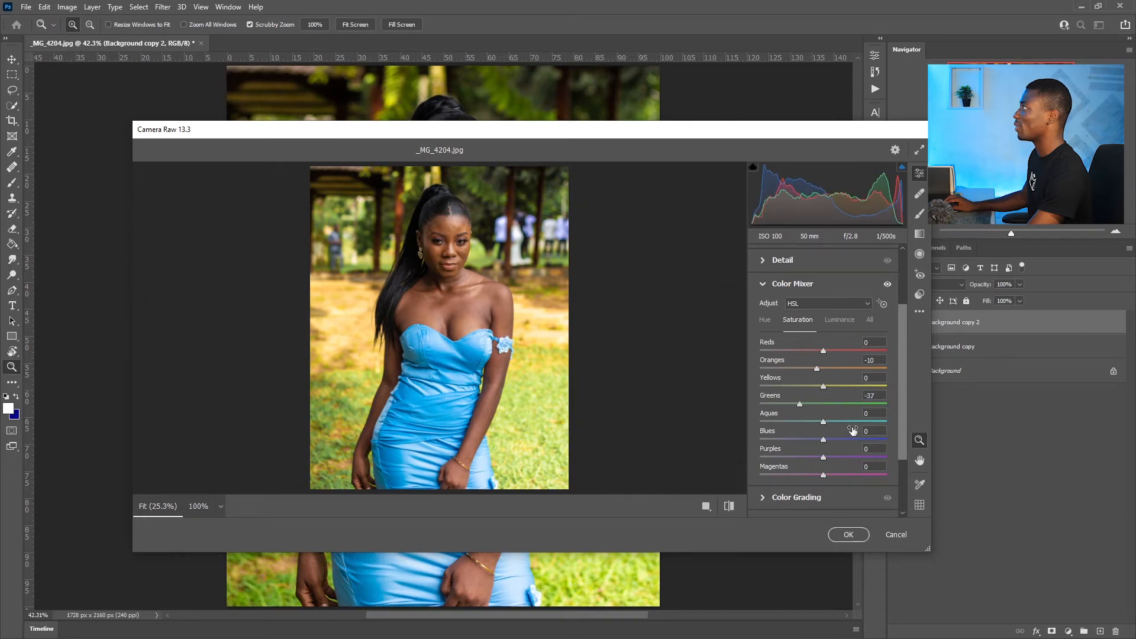
key("ctrl+z")
left_click_drag(878, 426, 827, 425)
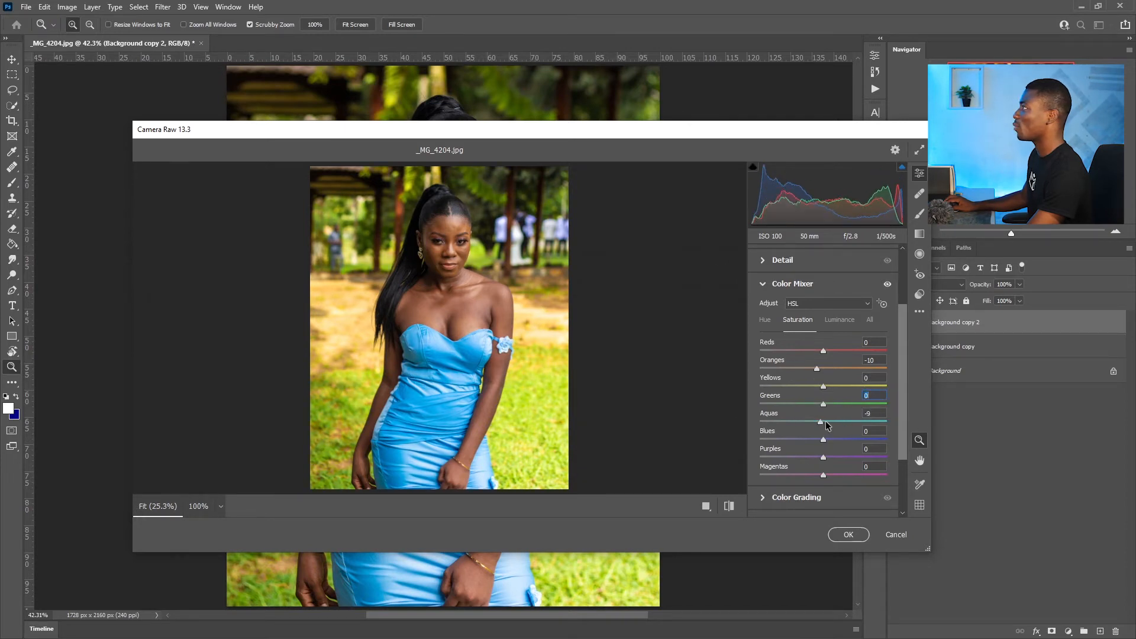
double_click(840, 422)
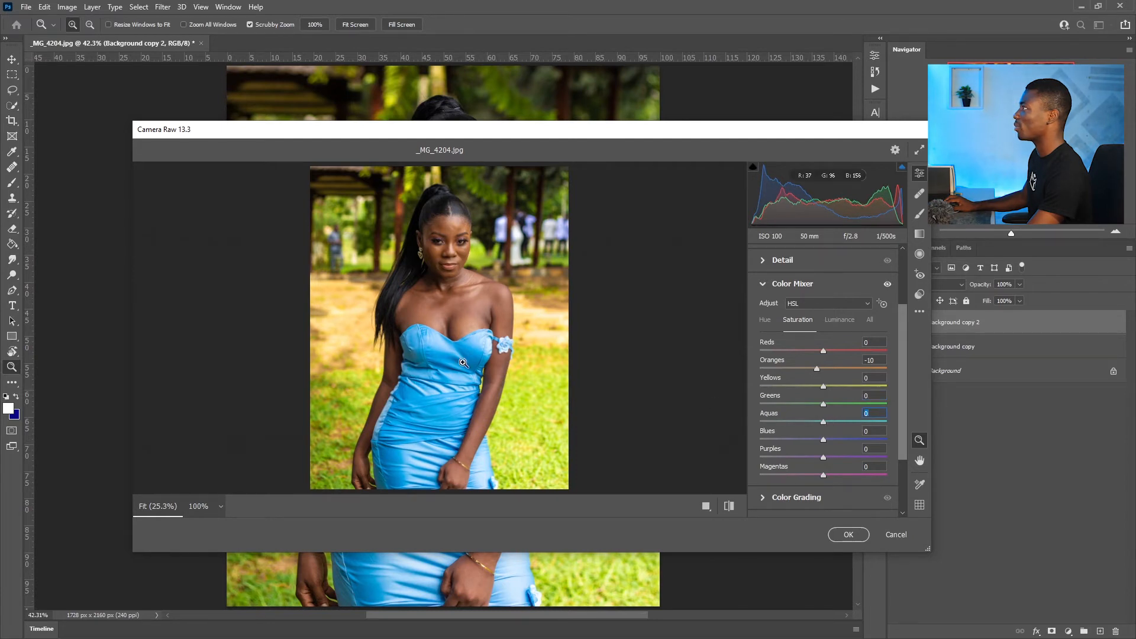
Raise the Blues saturation to +34 and Purples to +1 in the Color Mixer, and apply the filter.
left_click_drag(822, 441, 865, 453)
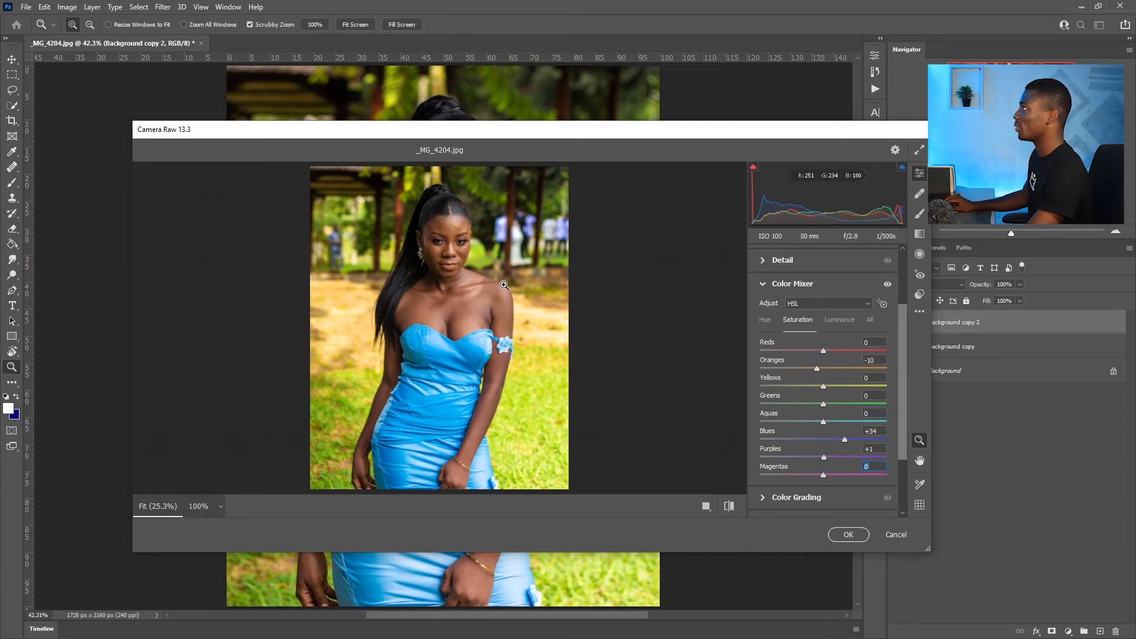
left_click(840, 534)
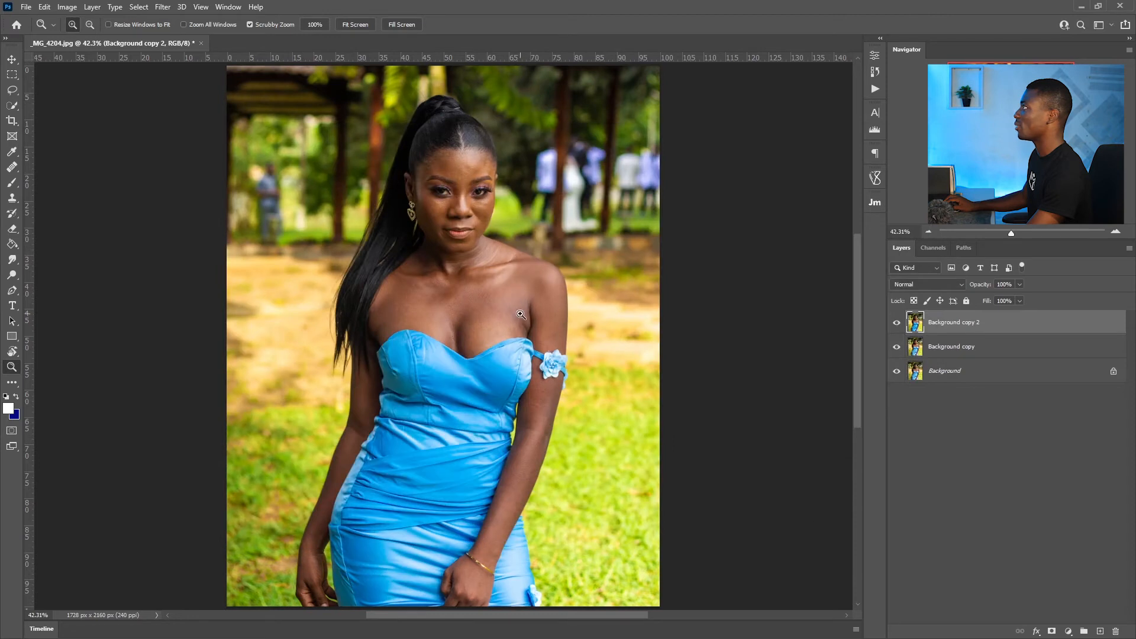
Compare the image before and after the colour adjustments by toggling the visibility of the Background copy 2 layer.
scroll(521, 314, "down", 2)
left_click(896, 324)
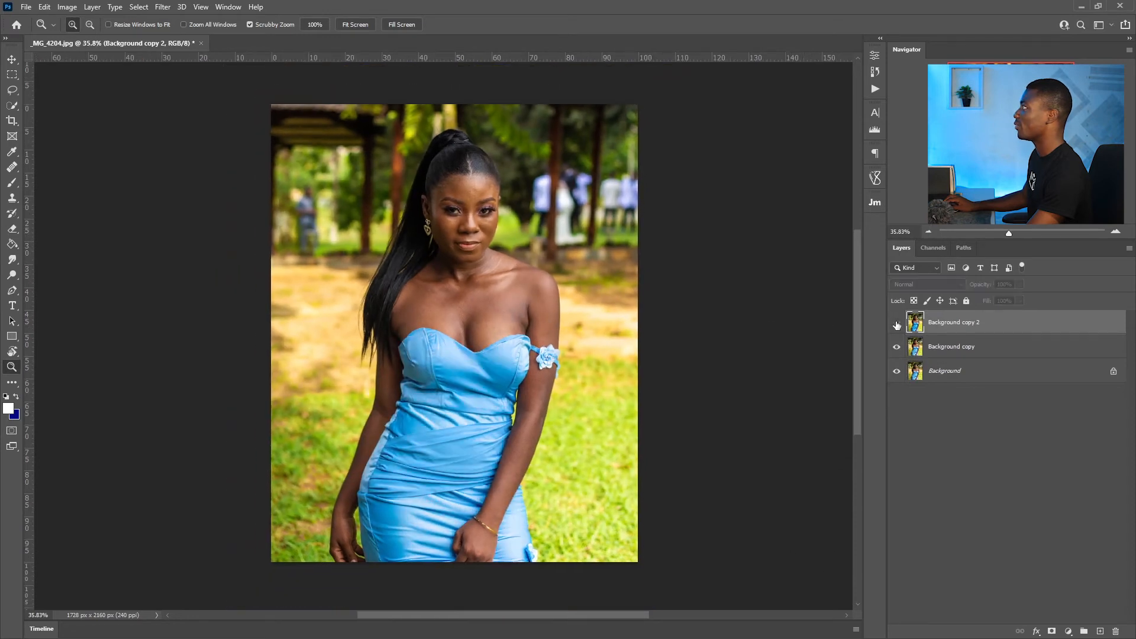
left_click(896, 323)
left_click(896, 323)
left_click(896, 324)
left_click(897, 323)
left_click(896, 324)
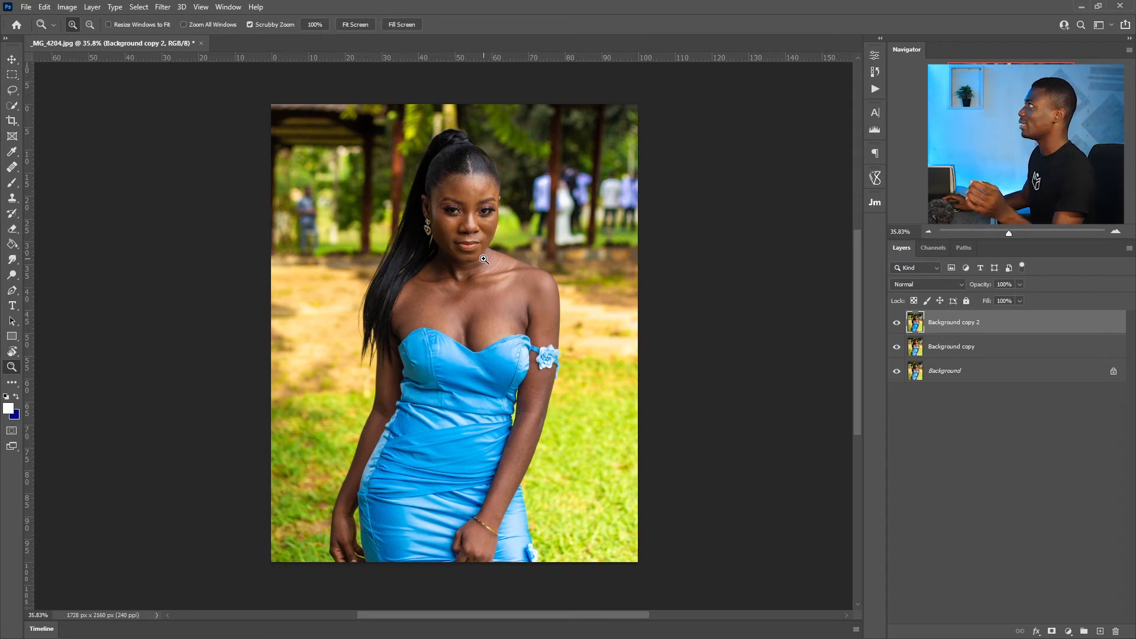
Select both eyes with the Lasso Tool, adding the second eye to the first selection.
left_click_drag(460, 203, 530, 191)
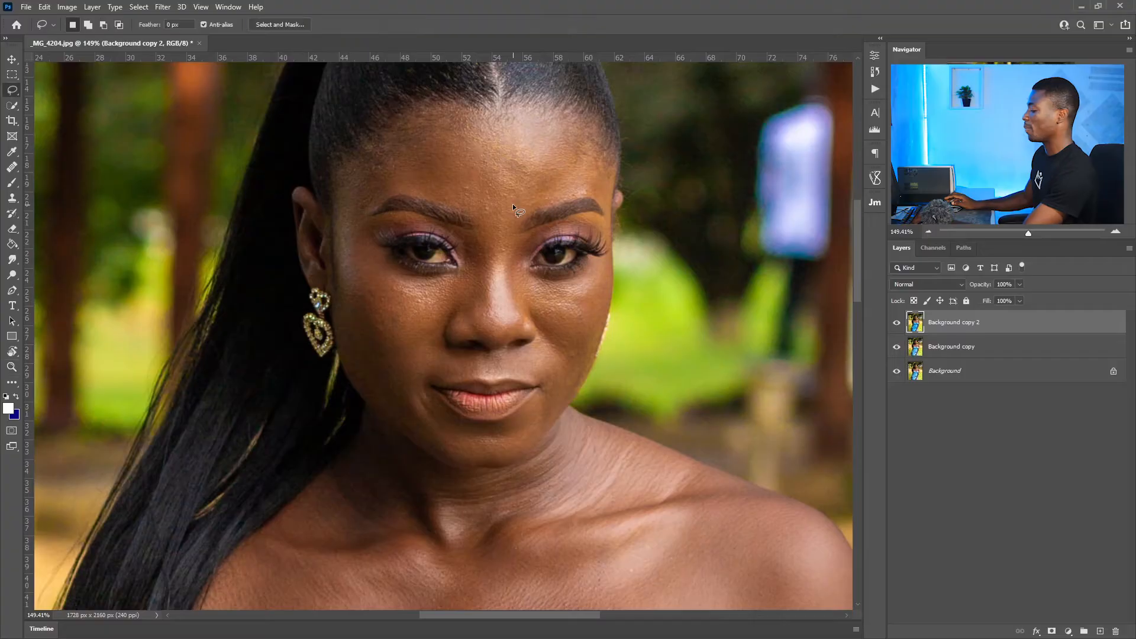
right_click(12, 90)
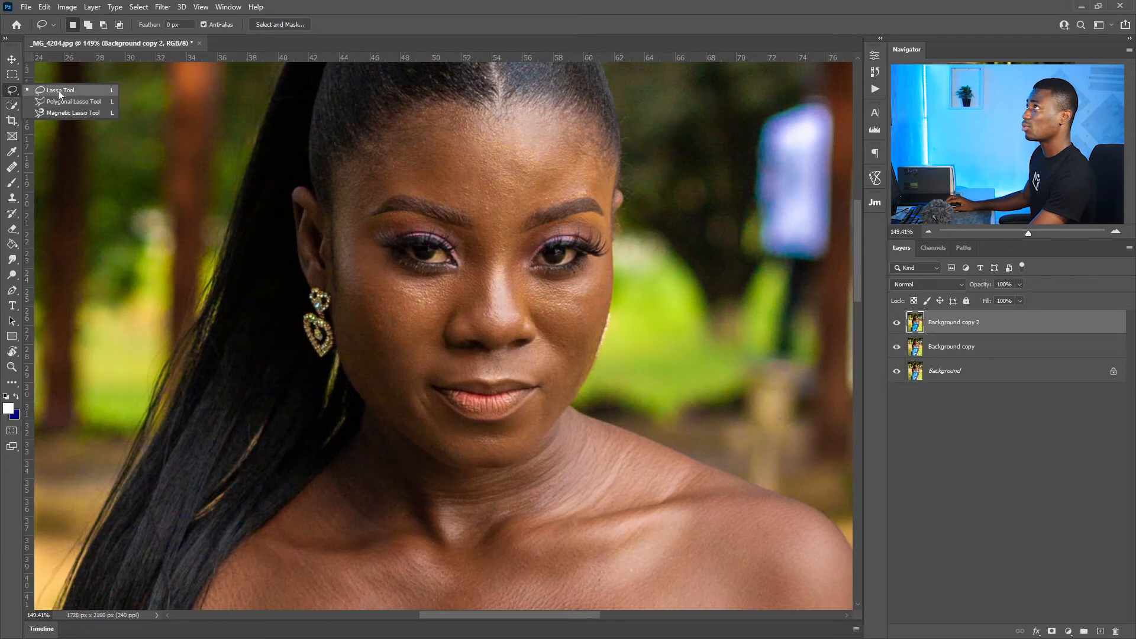
left_click(61, 90)
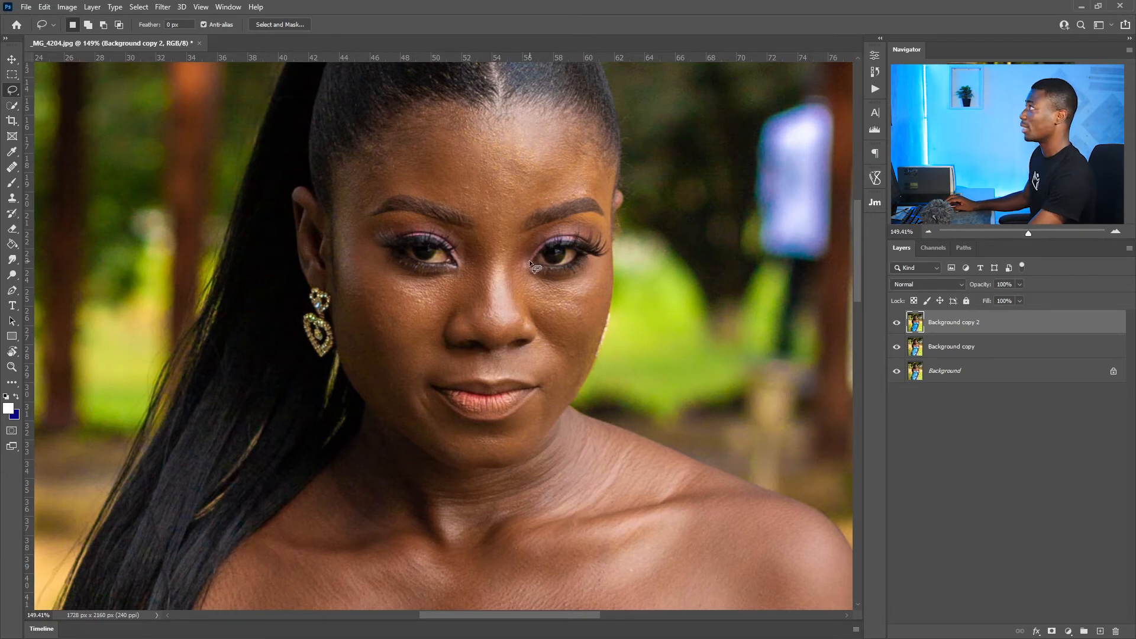
left_click_drag(566, 269, 527, 265)
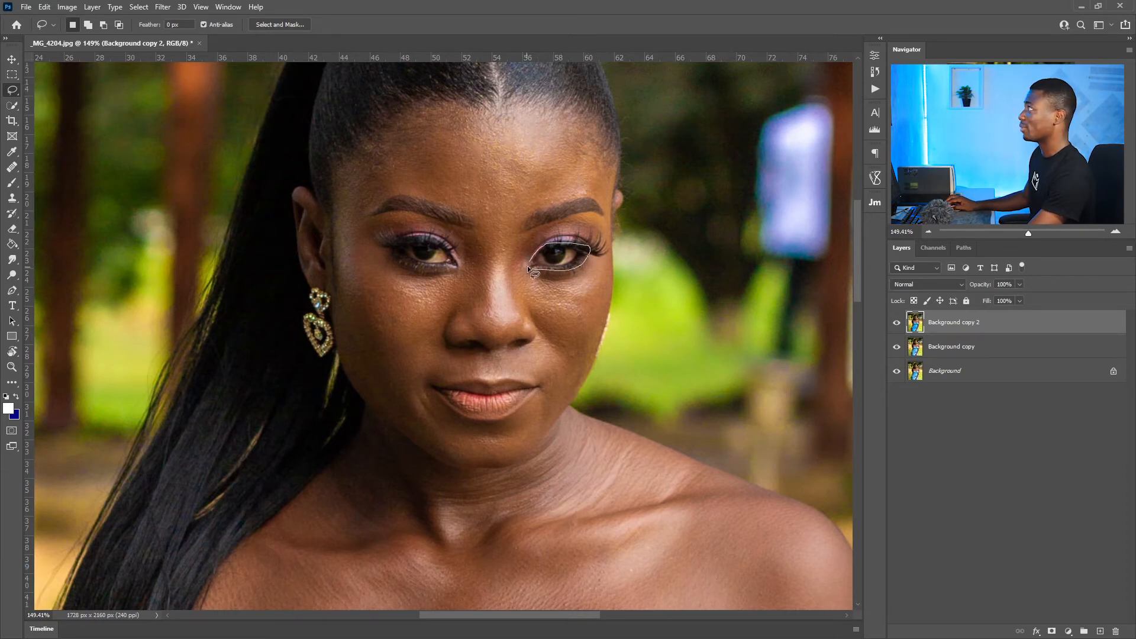
key("shift")
mouse_move(396, 248)
left_mouse_down()
mouse_move(455, 259)
mouse_move(400, 247)
left_mouse_up()
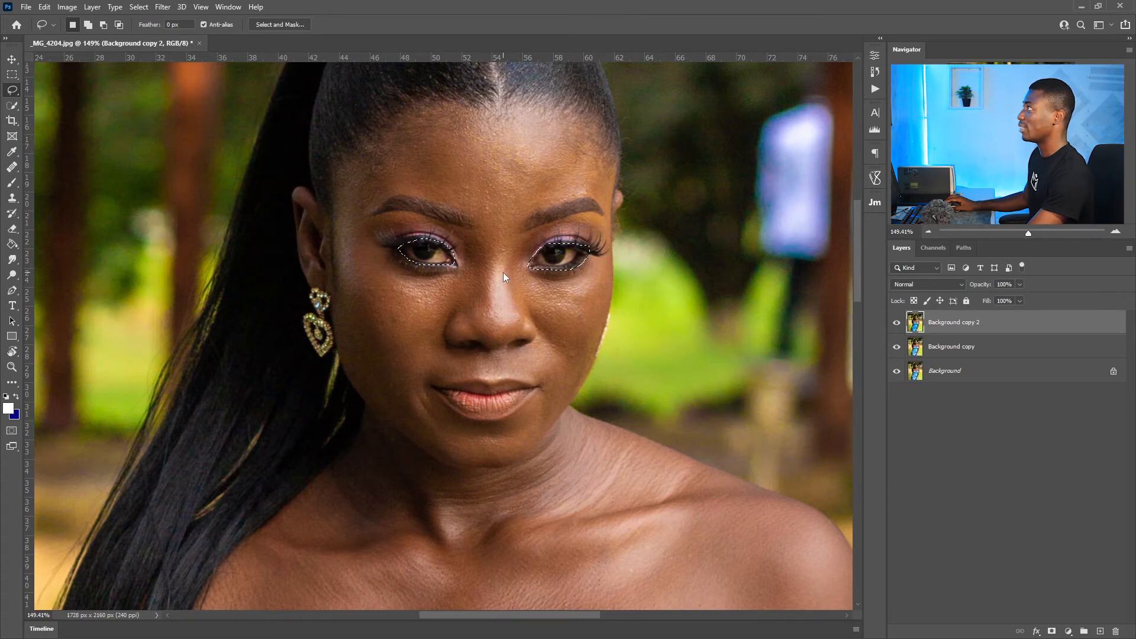
Open the Camera Raw Filter on the selected eyes and set the Yellows saturation to -72 in the Color Mixer.
key("ctrl+shift+a")
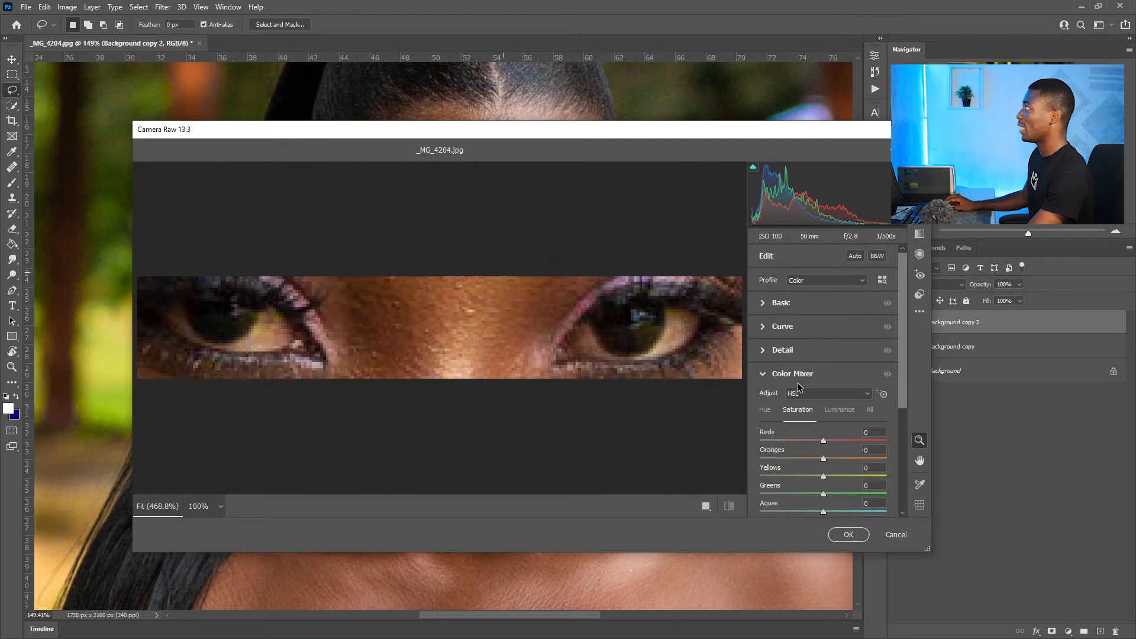
scroll(902, 390, "down", 3)
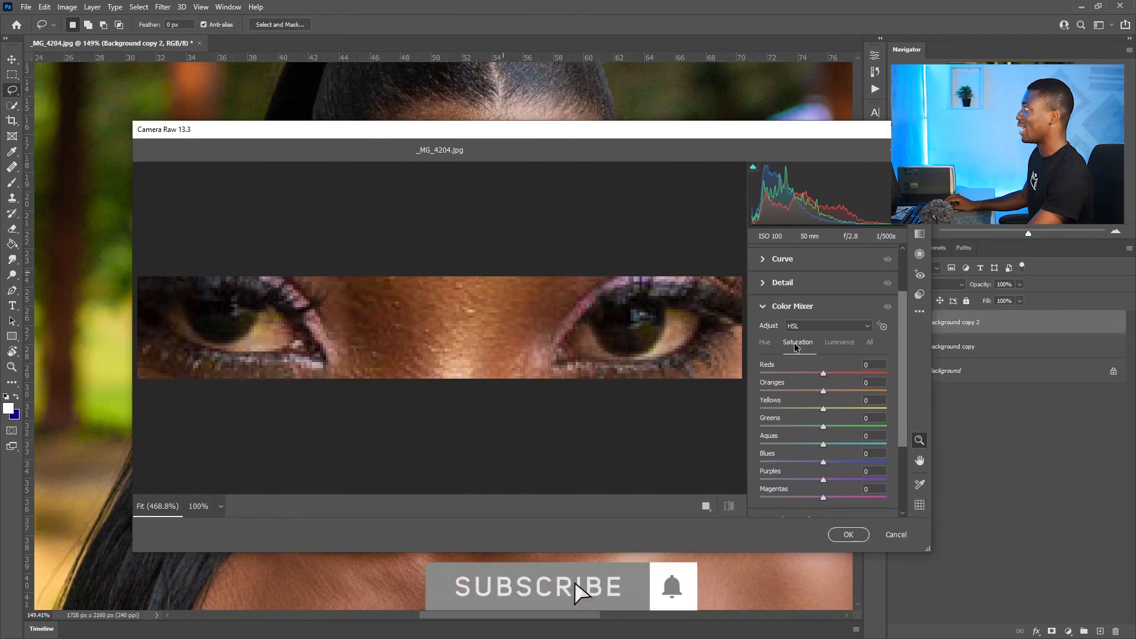
left_click_drag(824, 412, 777, 408)
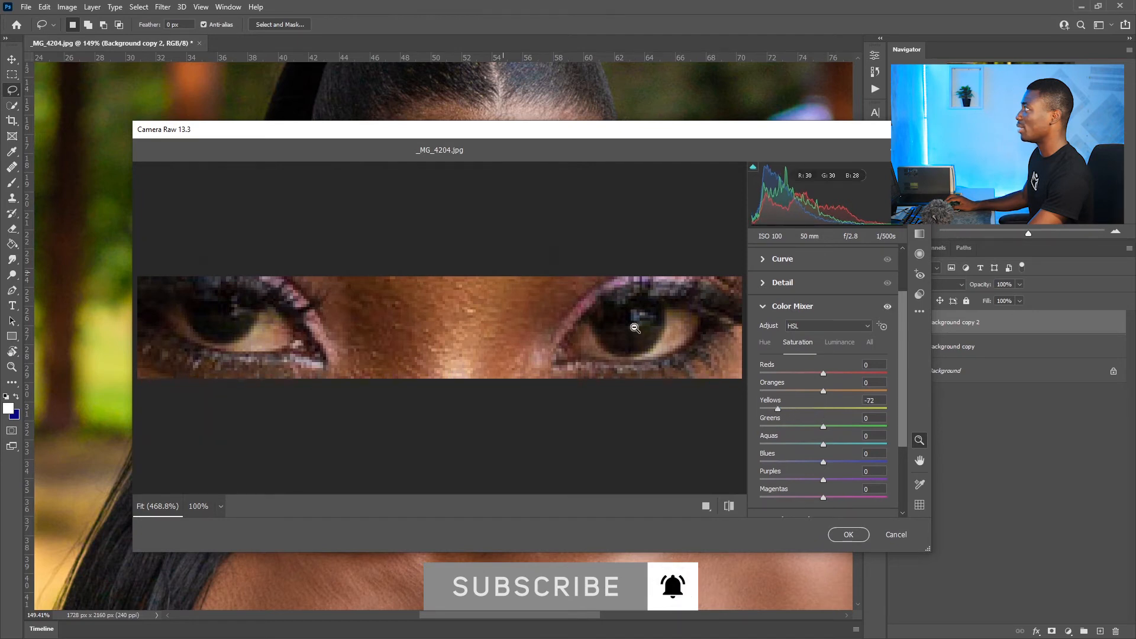
Raise the Yellows luminance to +33, apply the filter to the eyes, and clear the selection.
left_click(843, 343)
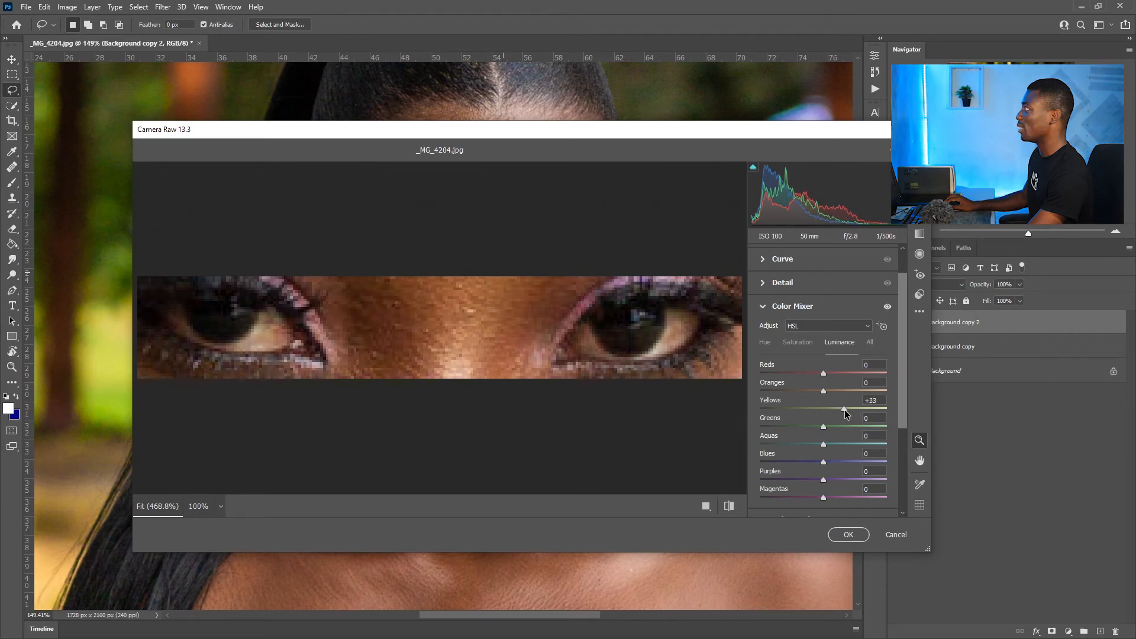
left_click(848, 535)
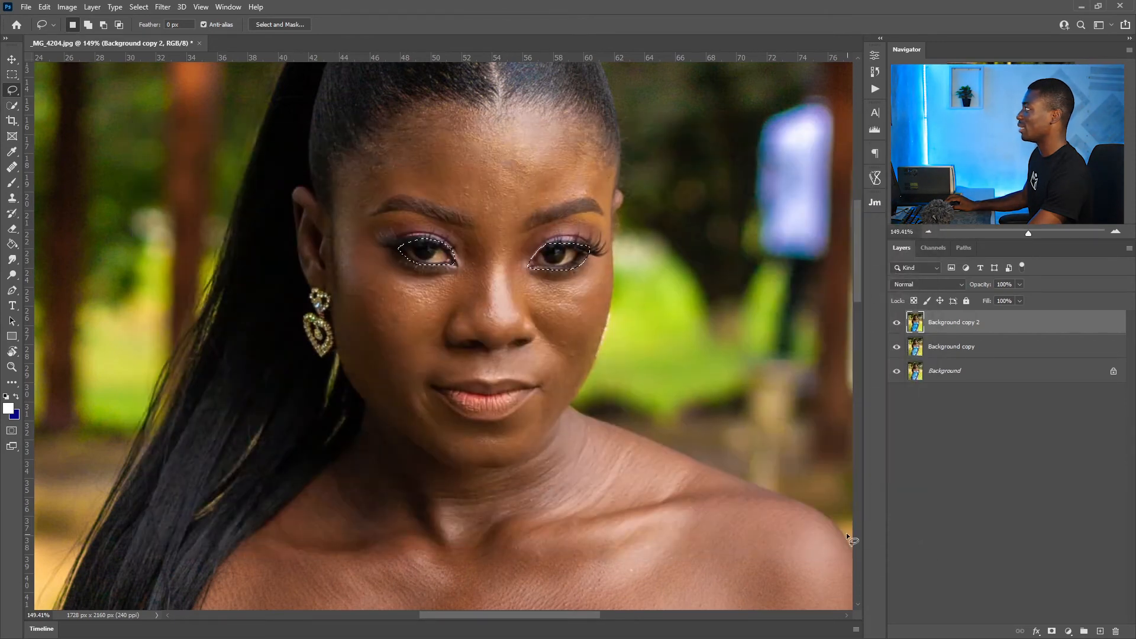
key("ctrl+d")
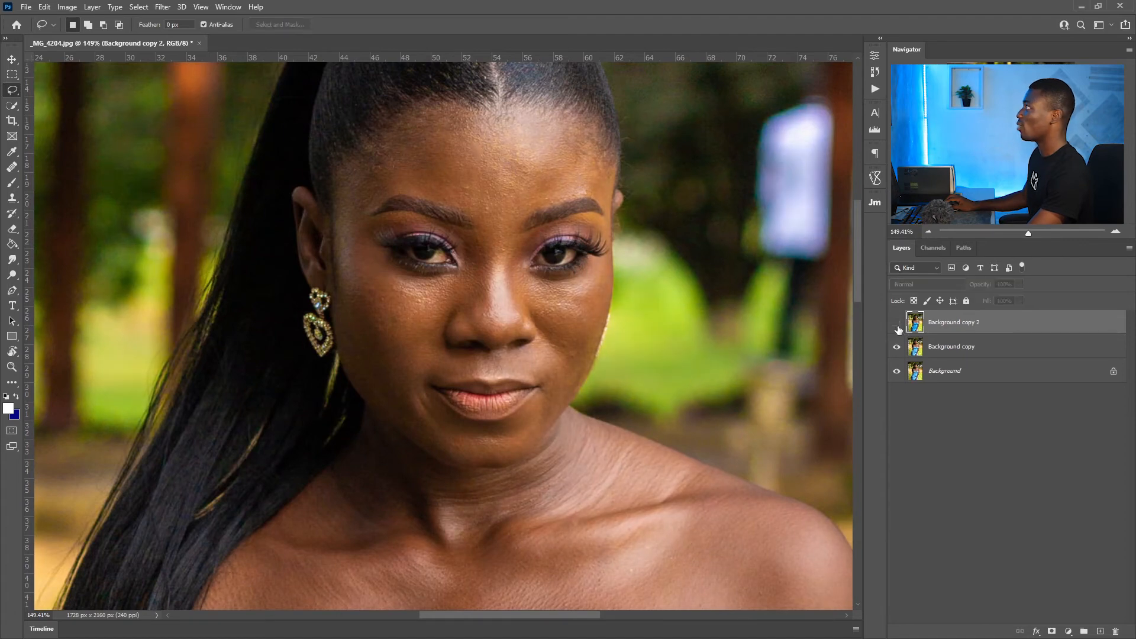
Compare the portrait before and after the edits, close up on the eyes and at full-image view, using the Background copy 2 layer's visibility.
key("z")
left_click_drag(494, 271, 700, 280)
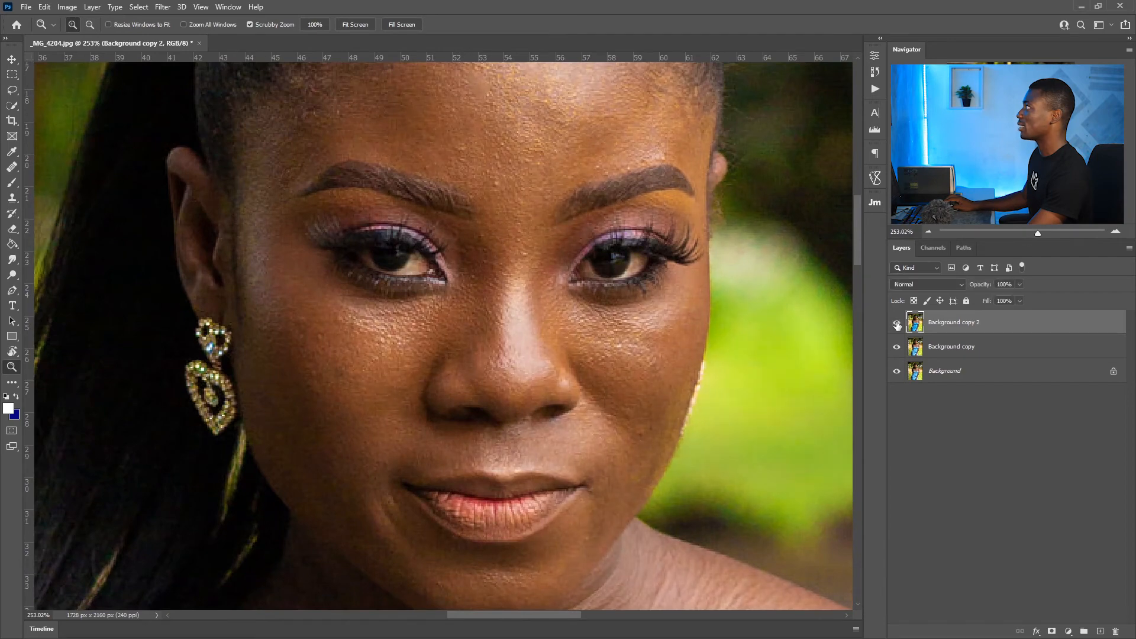
left_click(356, 25)
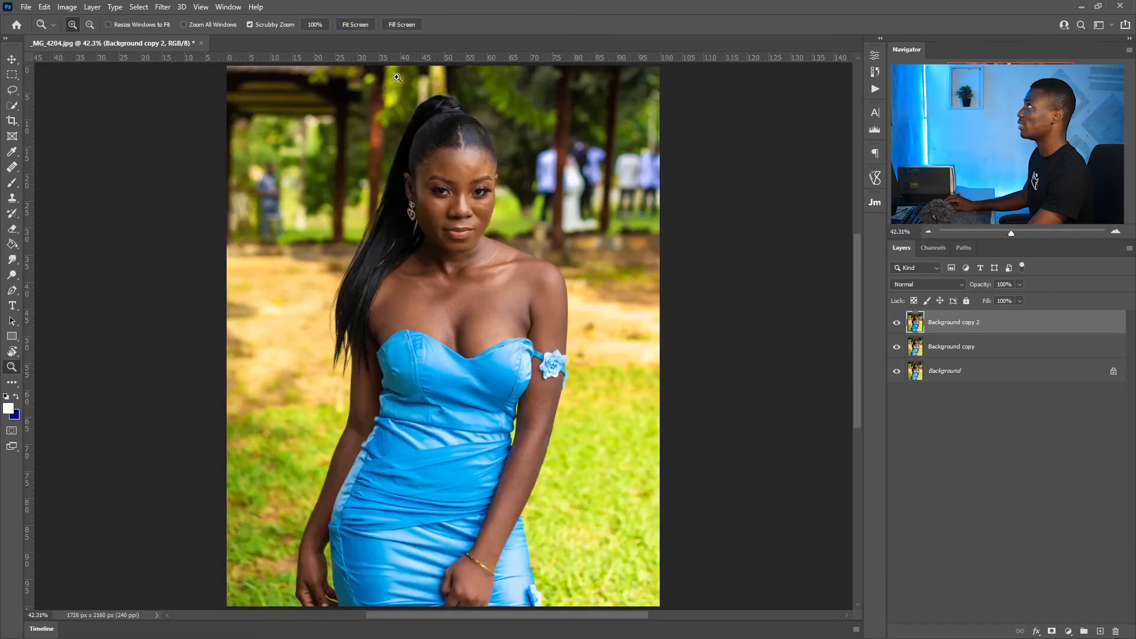
left_click(895, 321)
left_click(895, 323)
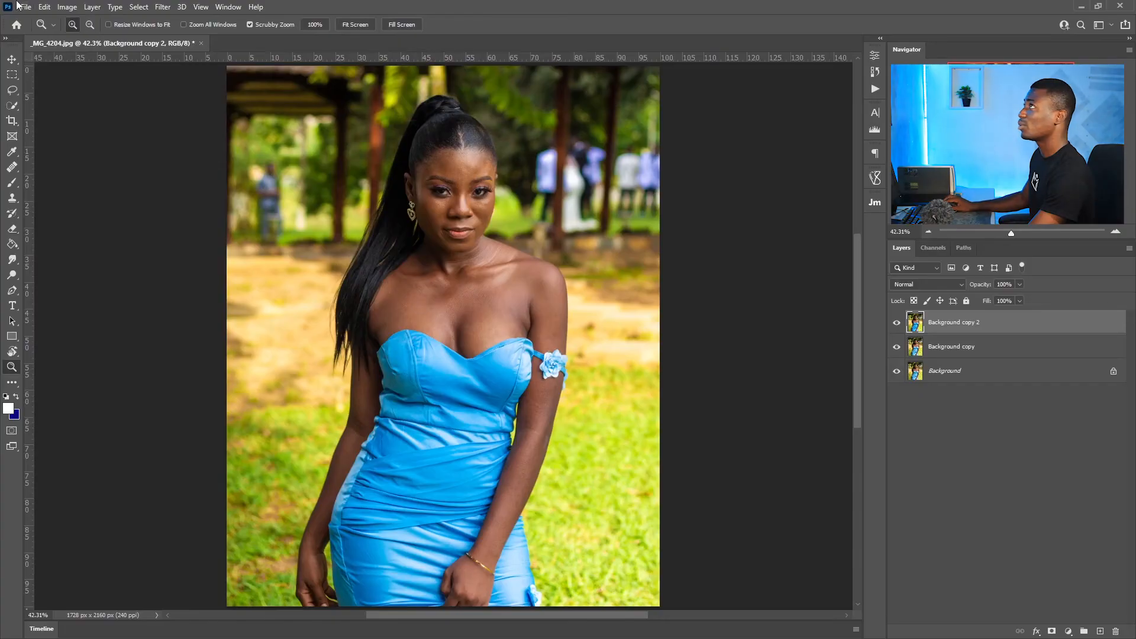
Set up a Save for Web (Legacy) JPEG export at 768 x 960 px with quality 75.
left_click(23, 7)
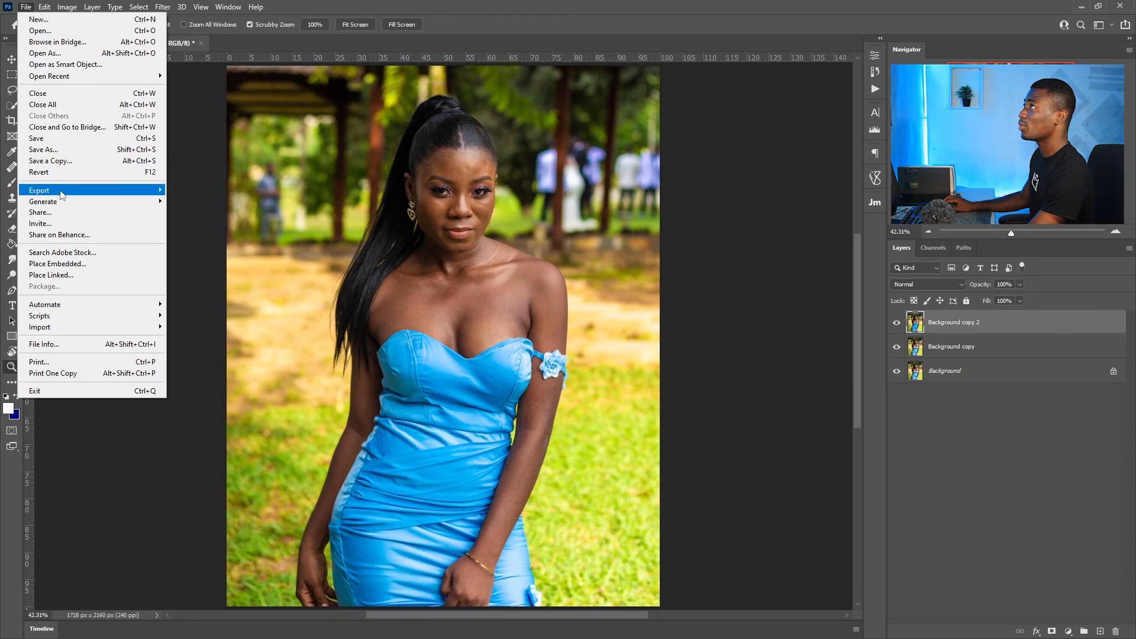
mouse_move(74, 195)
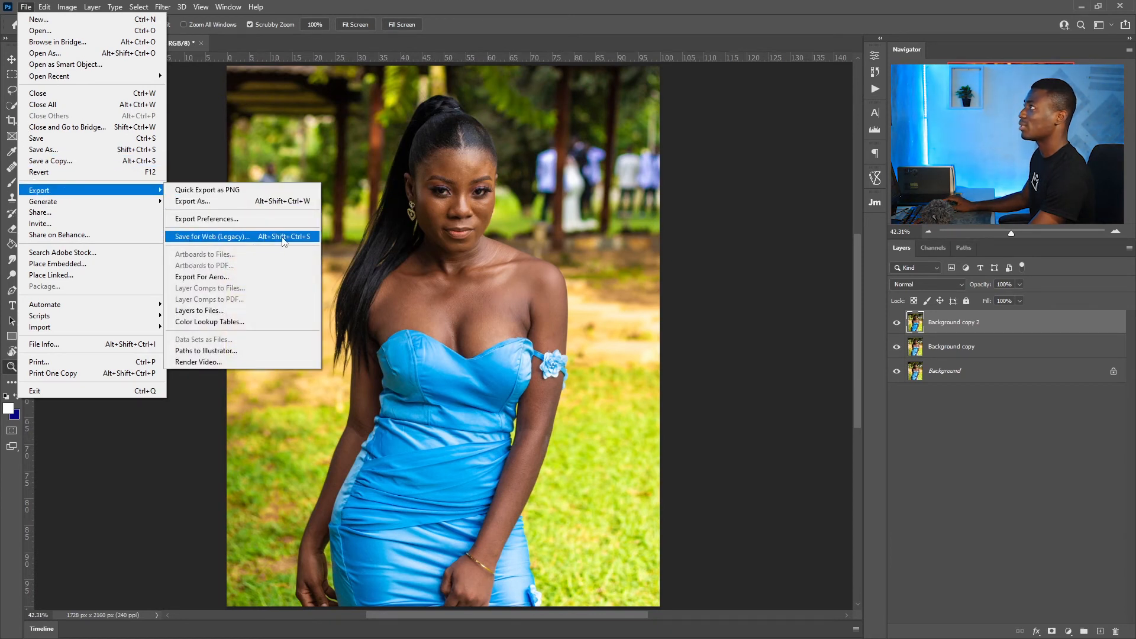
left_click(301, 242)
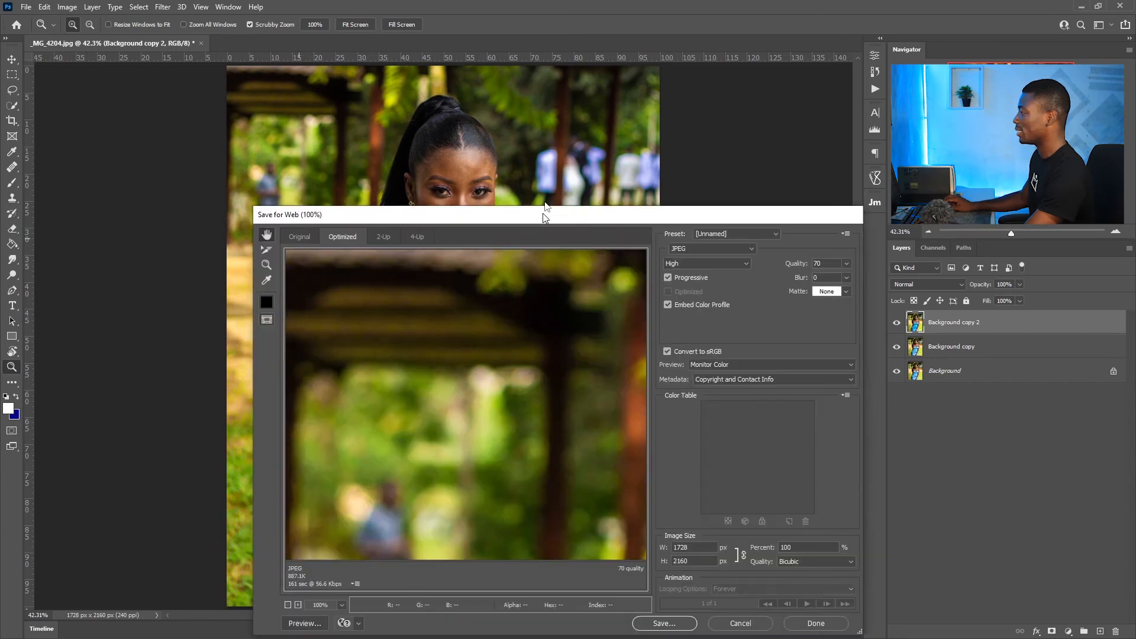
left_click_drag(542, 212, 537, 89)
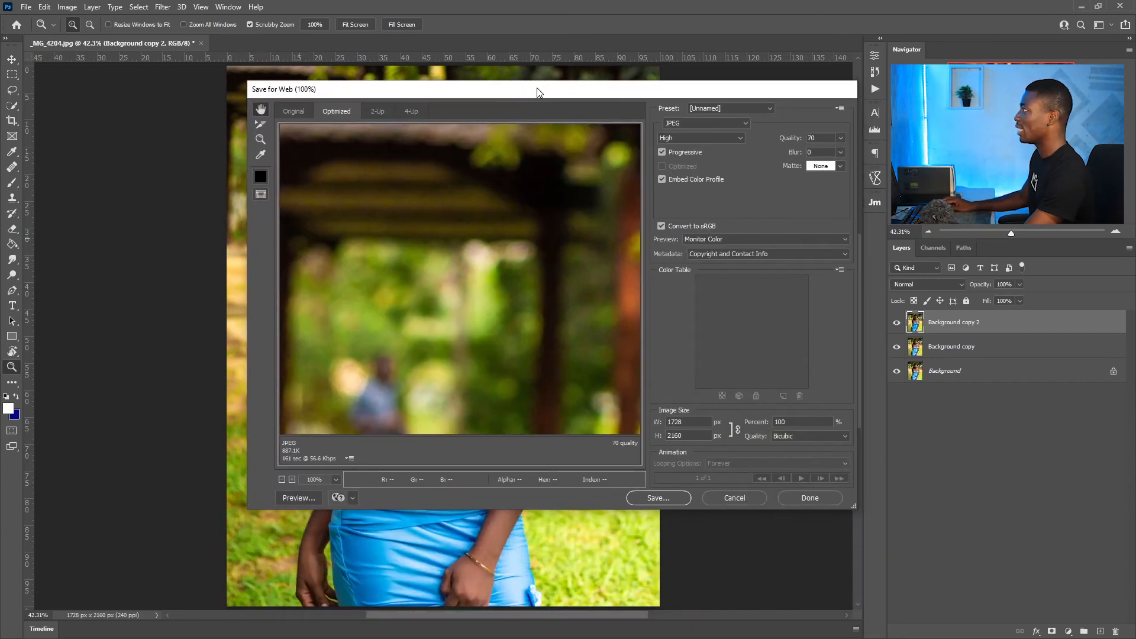
left_click(671, 421)
left_click(688, 435)
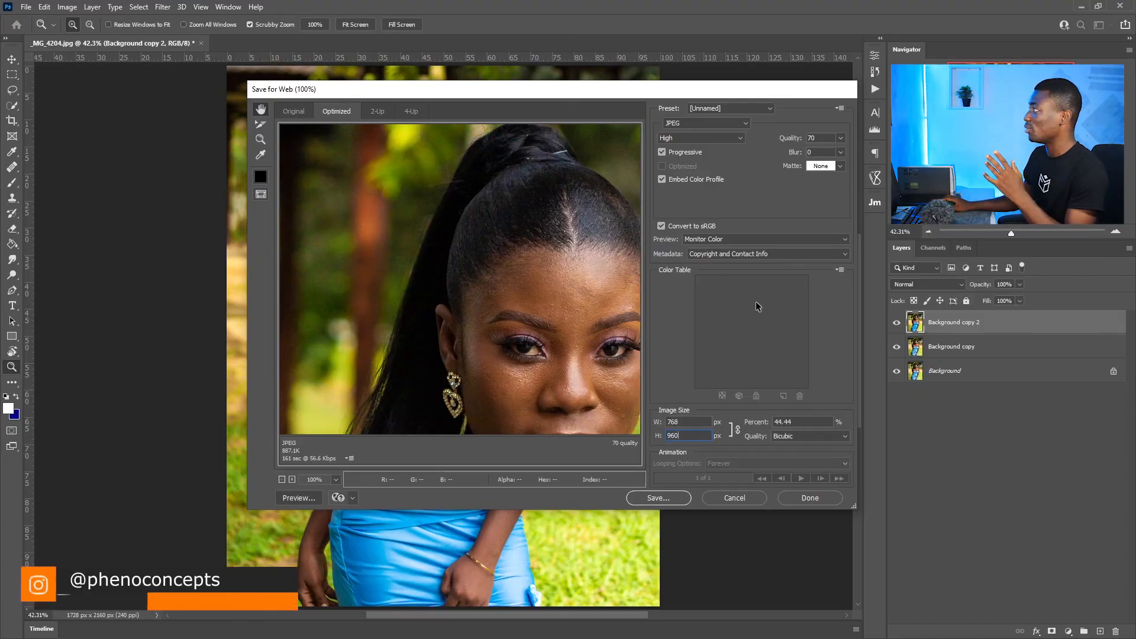
left_click_drag(791, 142, 796, 149)
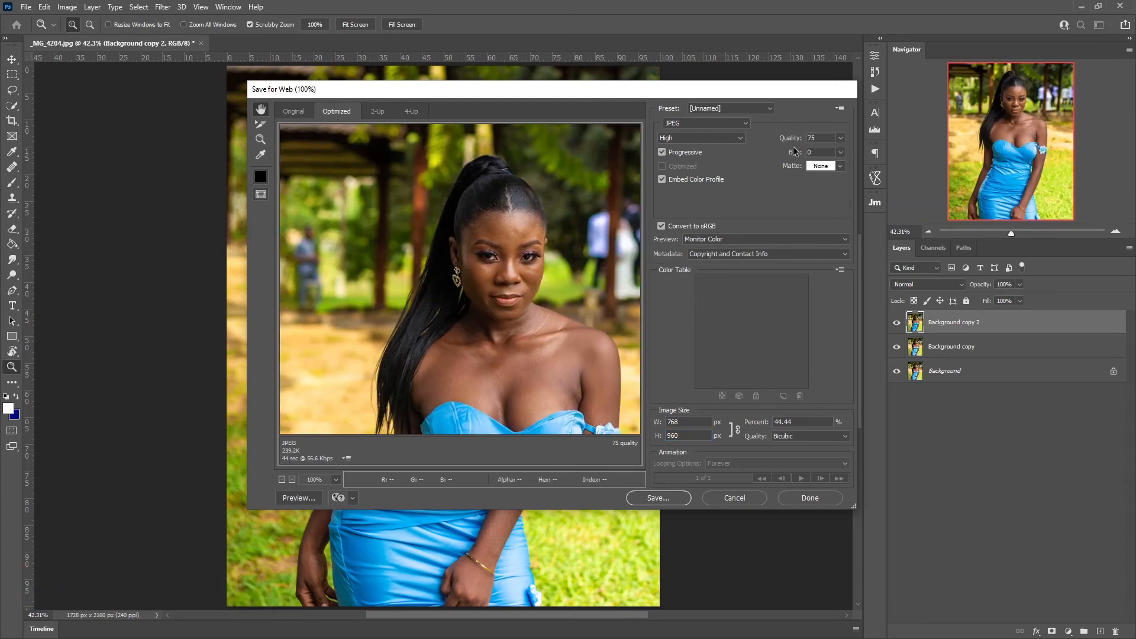
Save the optimized image to the Desktop under the file name _MG_4204.
left_click(656, 499)
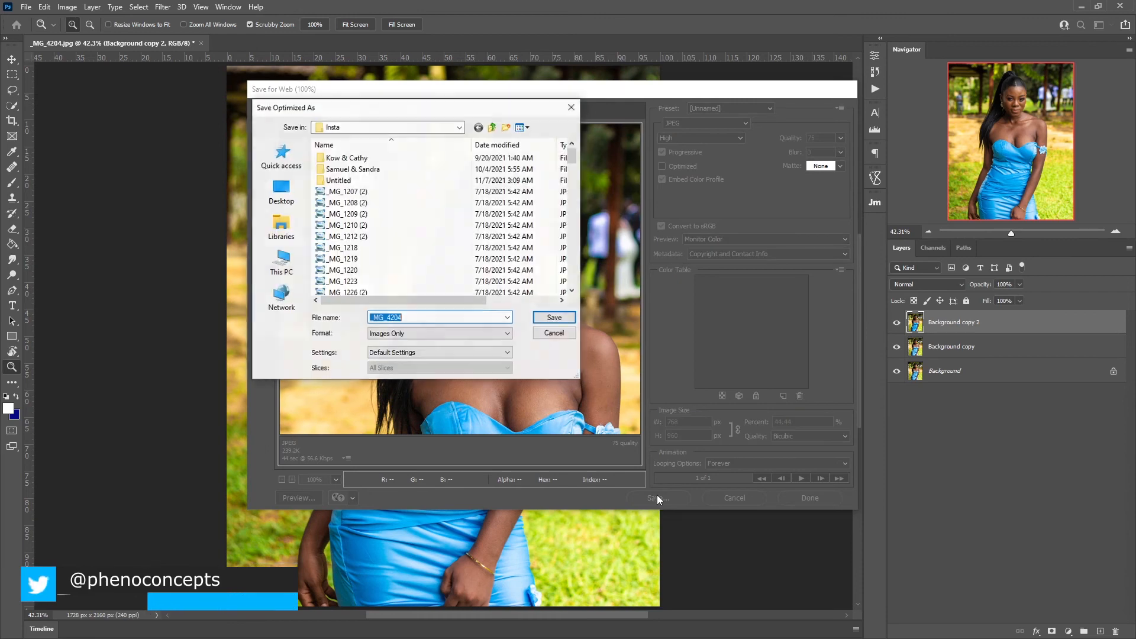
left_click(292, 200)
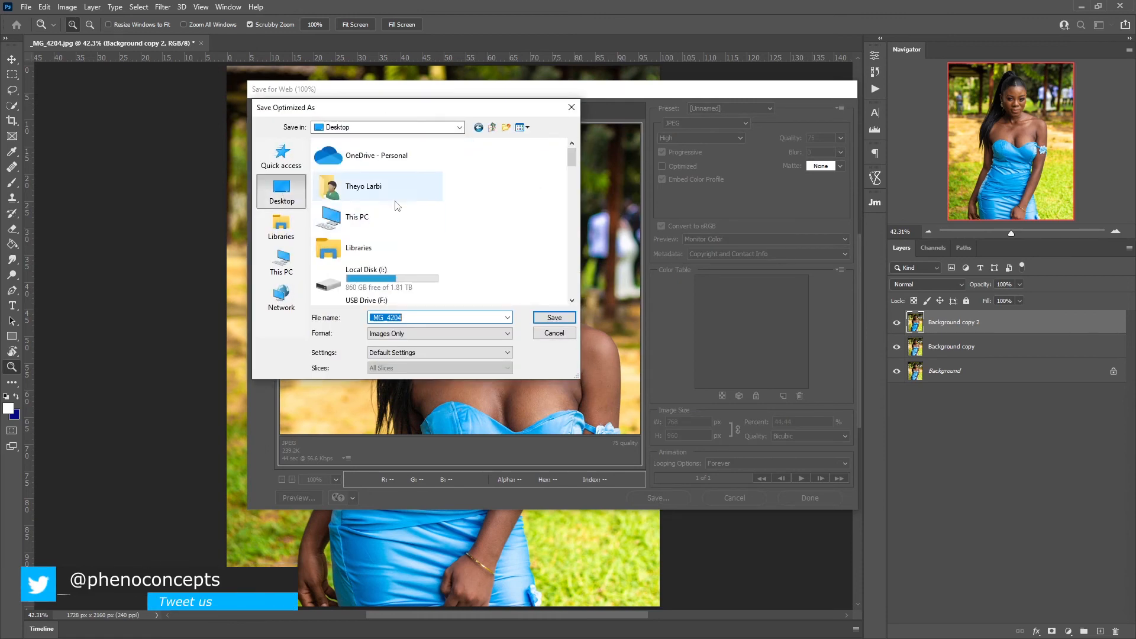
left_click(553, 318)
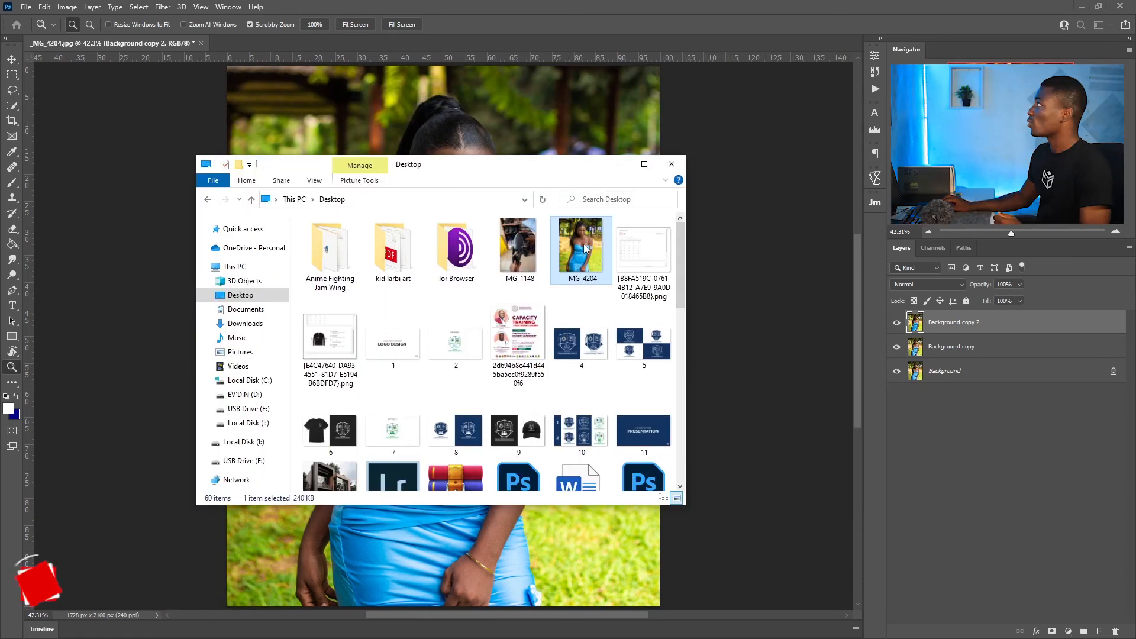
Open the exported _MG_4204 image from the Desktop in Windows Photo Viewer and inspect the face and upper body up close.
double_click(584, 247)
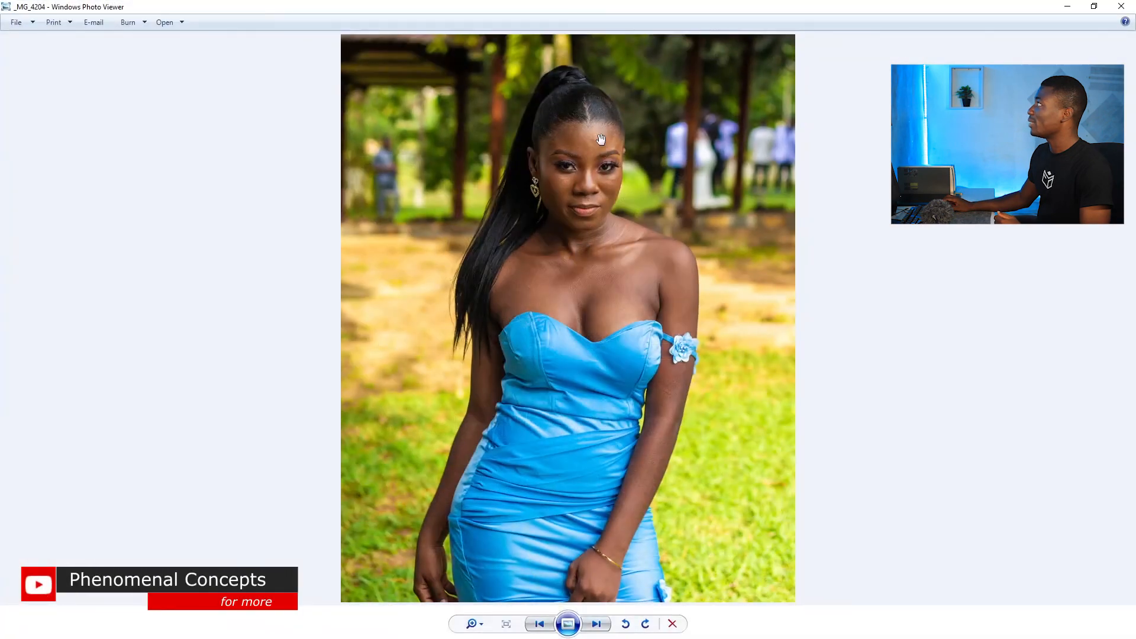
scroll(601, 139, "up", 4)
scroll(601, 139, "down", 4)
scroll(601, 139, "up", 3)
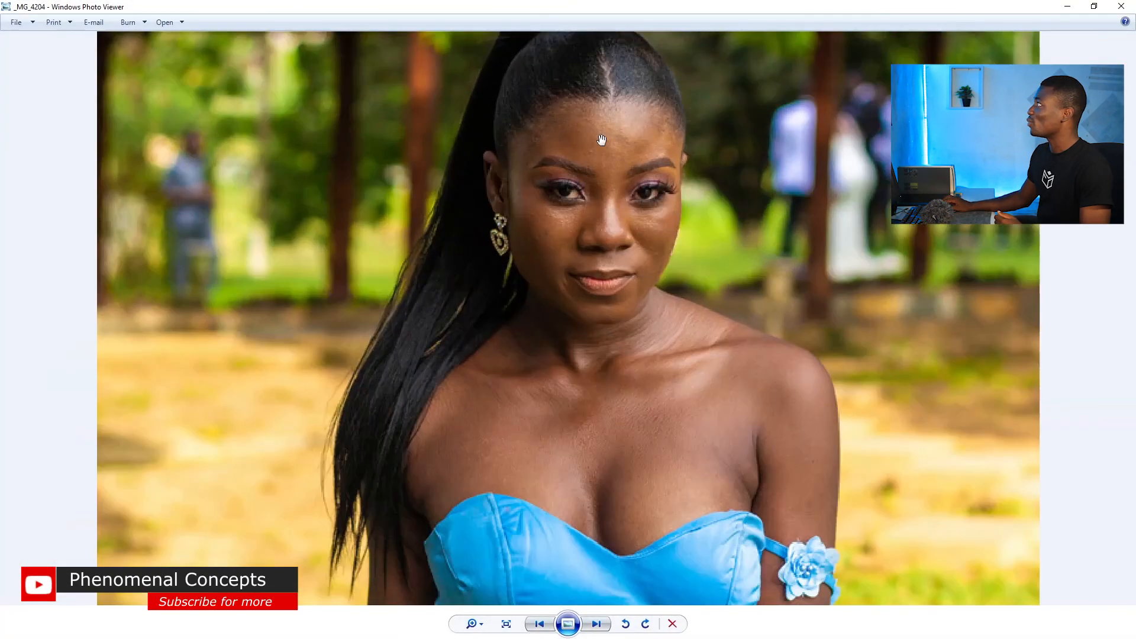
scroll(601, 139, "up", 3)
scroll(620, 230, "down", 5)
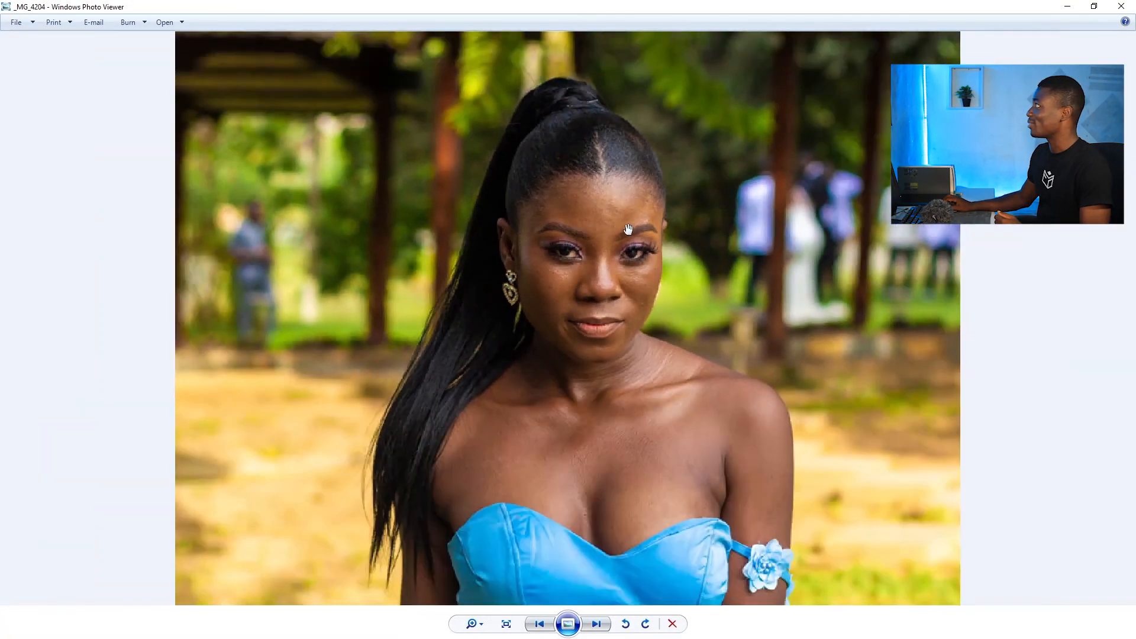